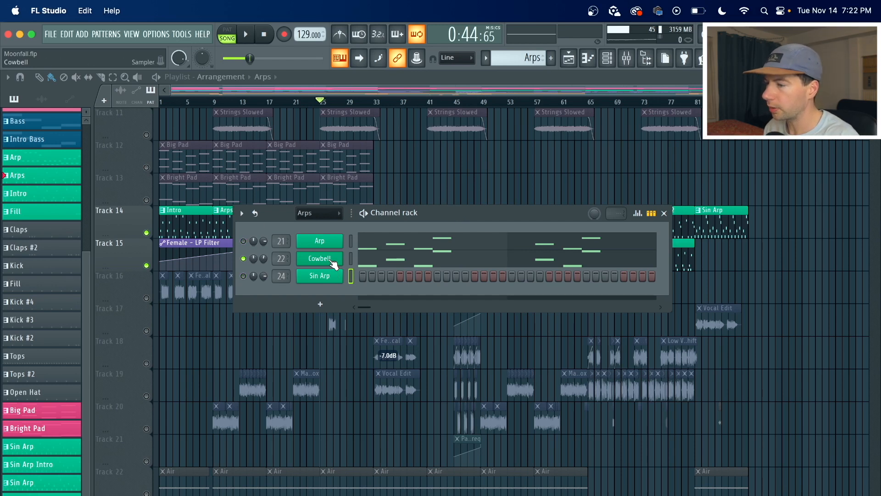
Open the Cowbell channel's sampler and inspect its sample settings and envelope page, then return to the channel rack.
left_click(320, 259)
left_click_drag(521, 112, 422, 115)
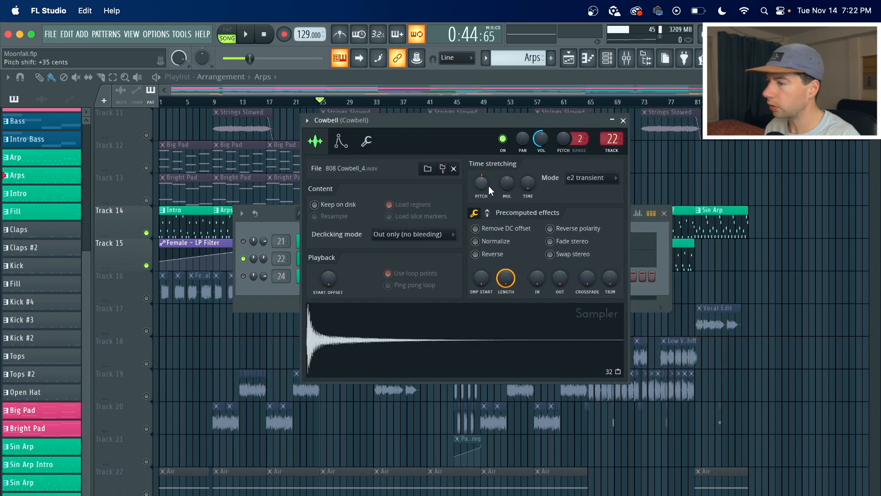
left_click(341, 141)
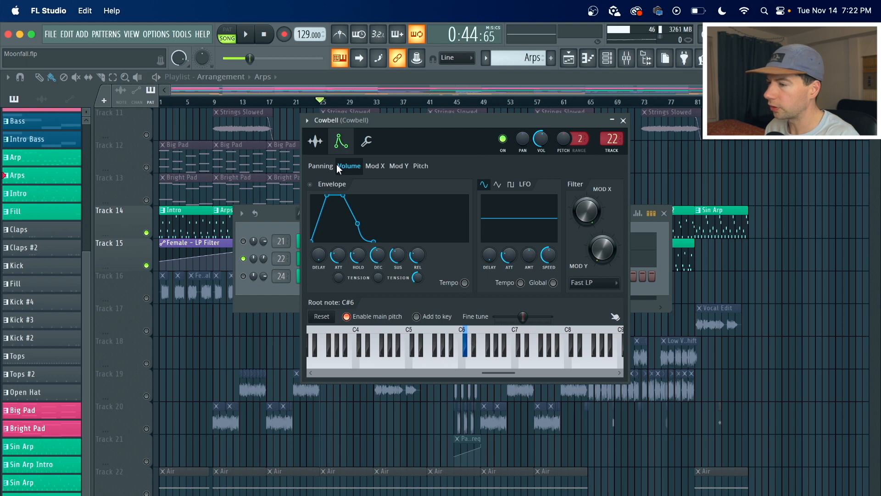
left_click(315, 141)
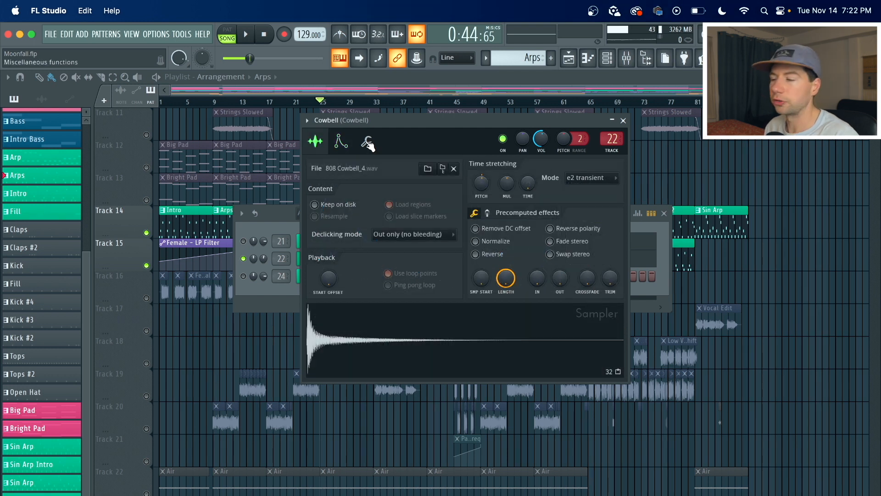
key("F6")
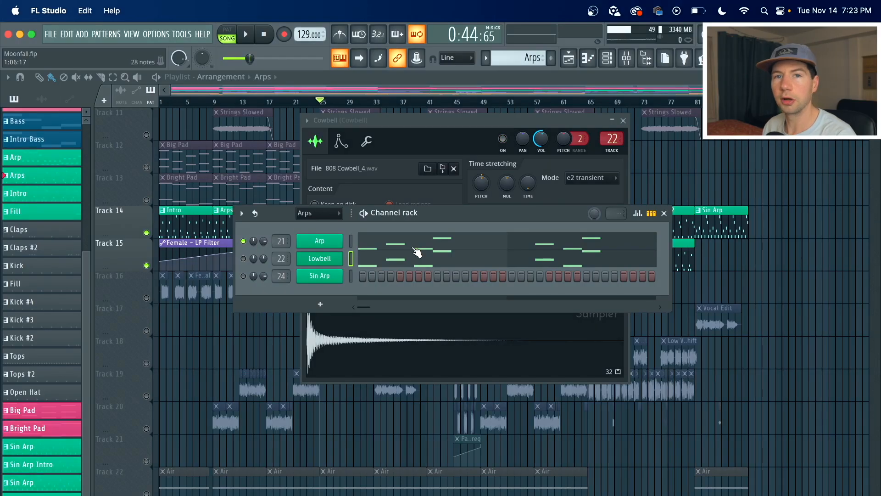
Open the Arp channel's 3x Osc plugin to examine its oscillator settings.
left_click(331, 244)
left_click(249, 219)
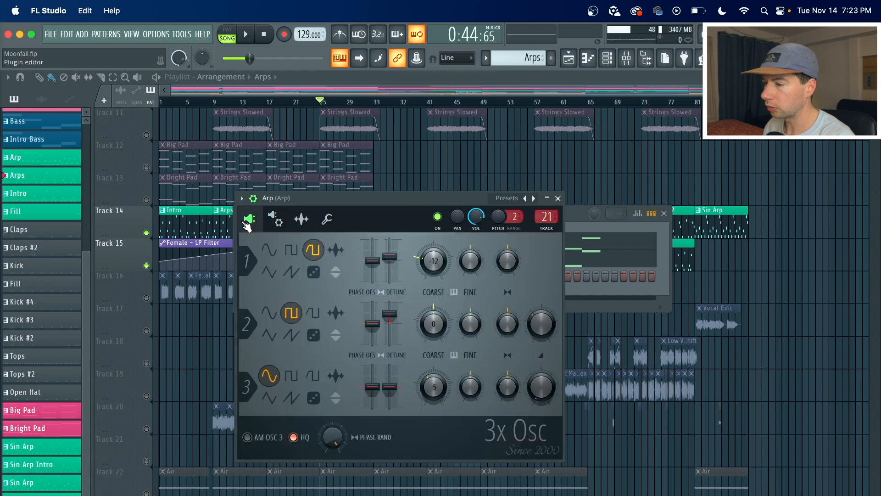
left_click_drag(373, 199, 391, 183)
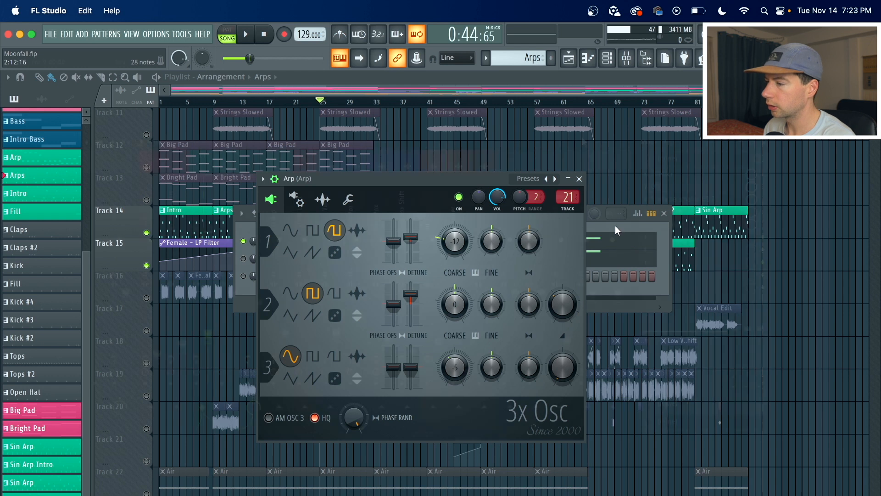
Open the mixer and play the Arp track while bypassing its Effector, EQ and Gross Beat slots to compare.
key("F9")
key("l")
key("space")
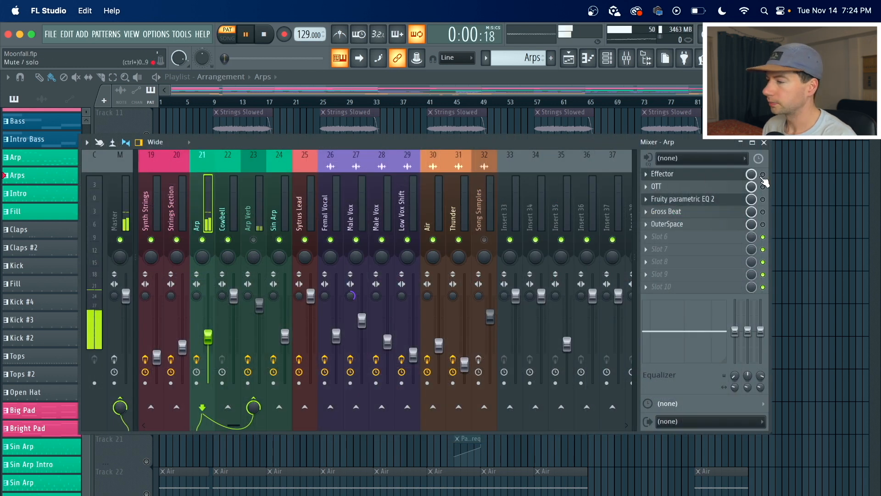
key("space")
left_click(762, 174)
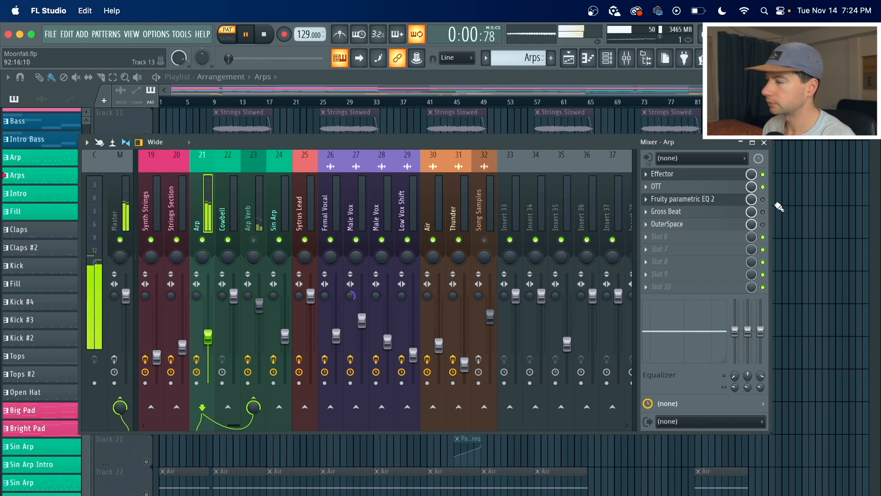
left_click(763, 200)
left_click(763, 212)
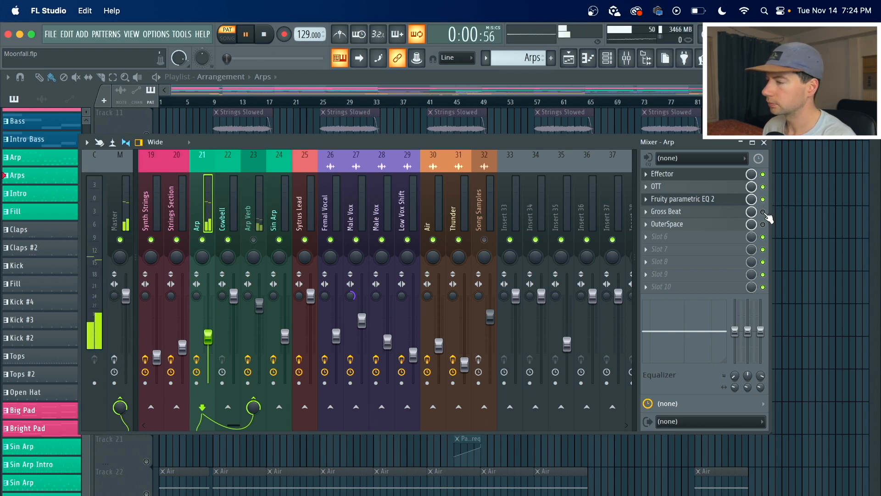
Open the Arp track's Gross Beat sidechain preset, close it, and toggle OuterSpace during playback to compare.
left_click(666, 212)
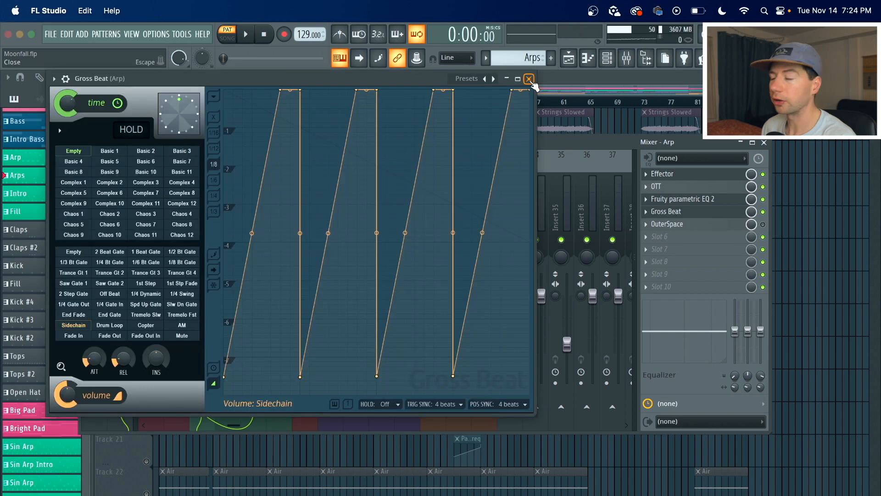
left_click(529, 79)
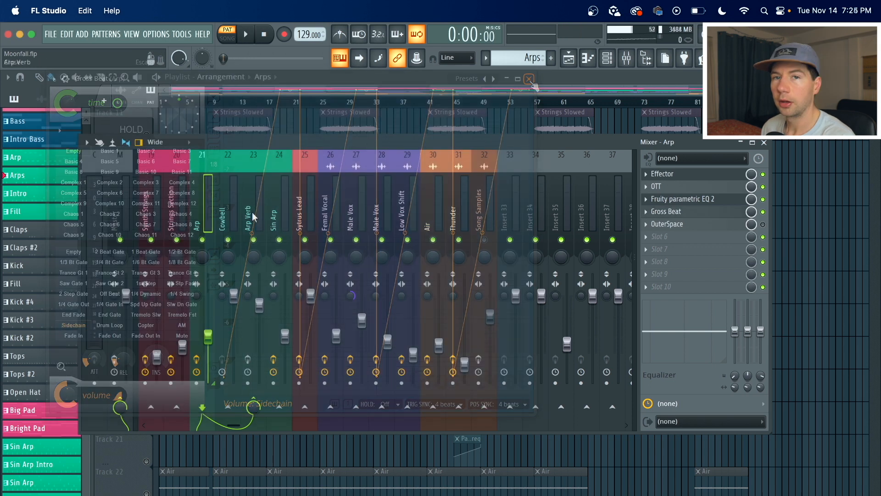
left_click(763, 224)
key("space")
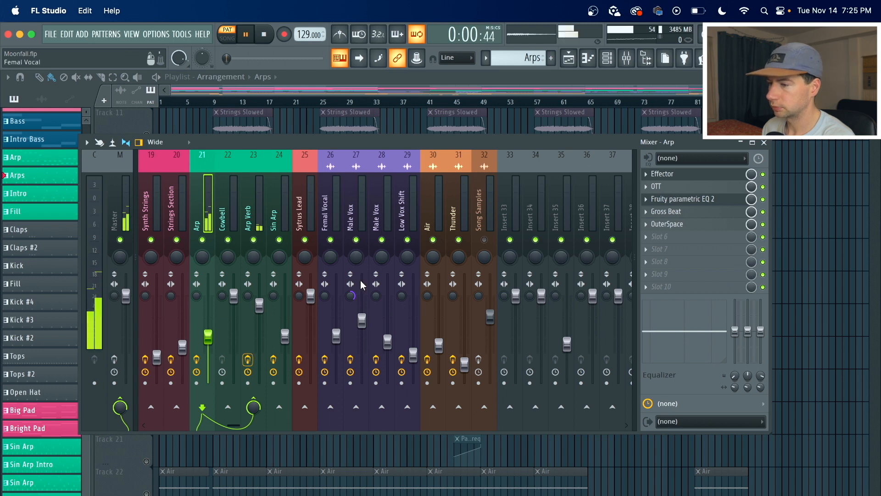
key("space")
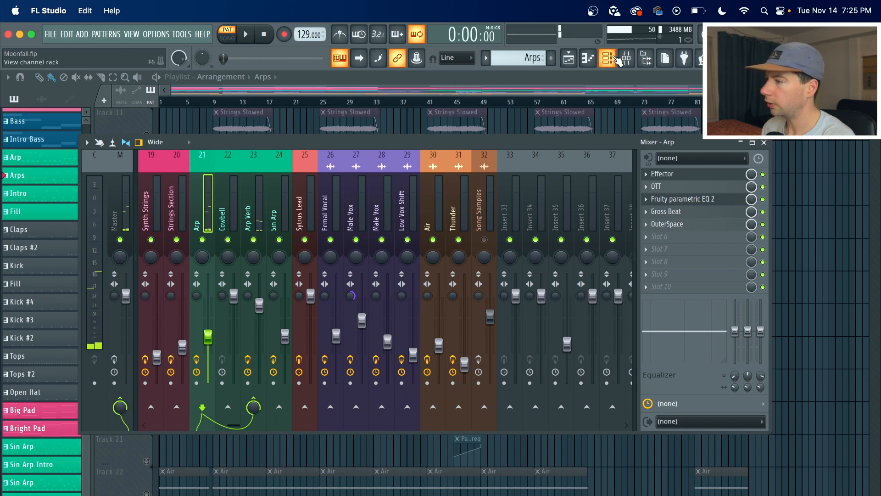
Open the channel rack and play the Arps pattern.
left_click(608, 58)
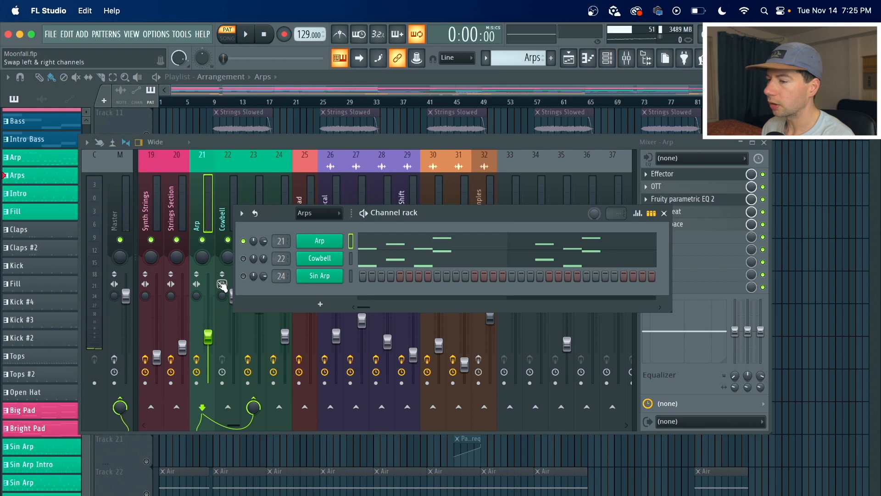
key("space")
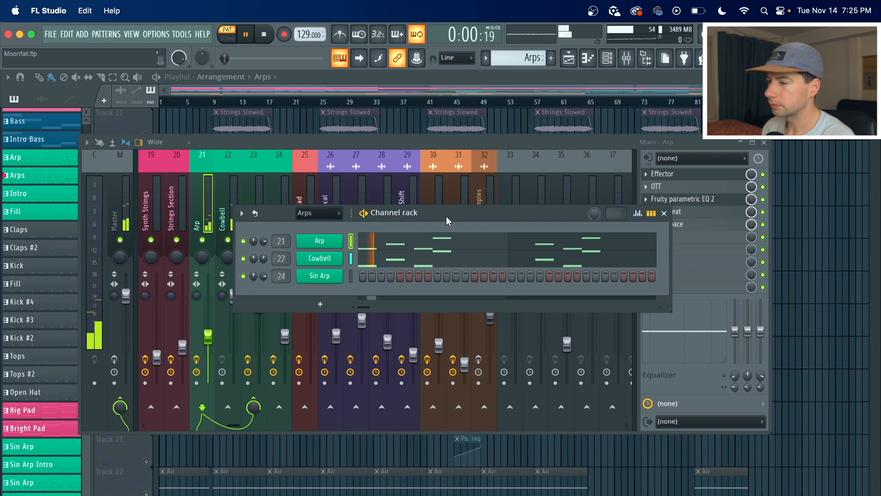
key("space")
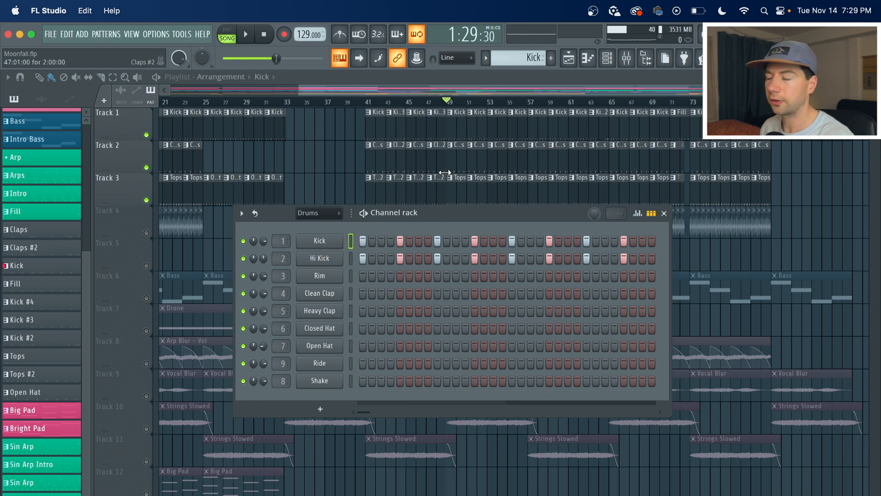
Switch to pattern mode and play the Claps drum pattern in the channel rack.
key("space")
key("space")
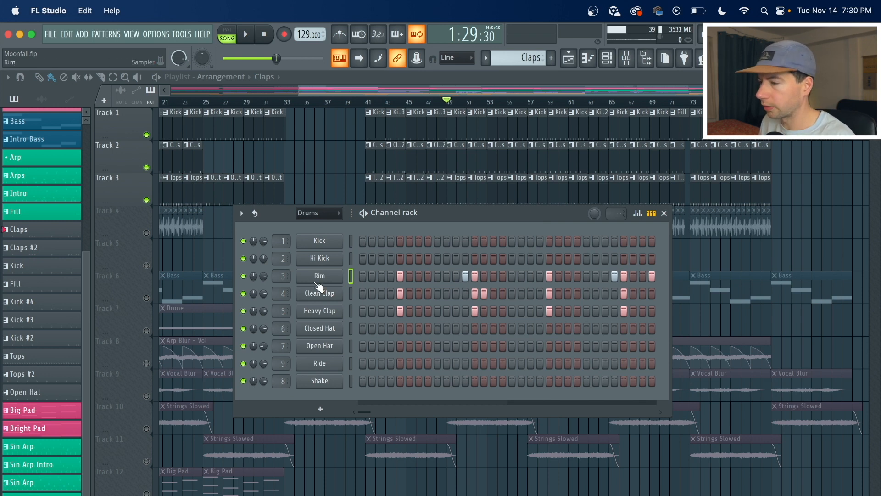
left_click(227, 30)
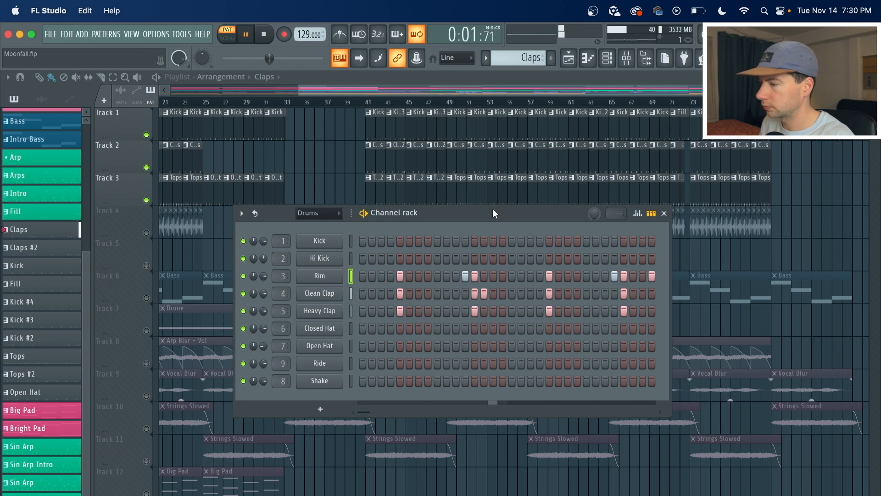
key("space")
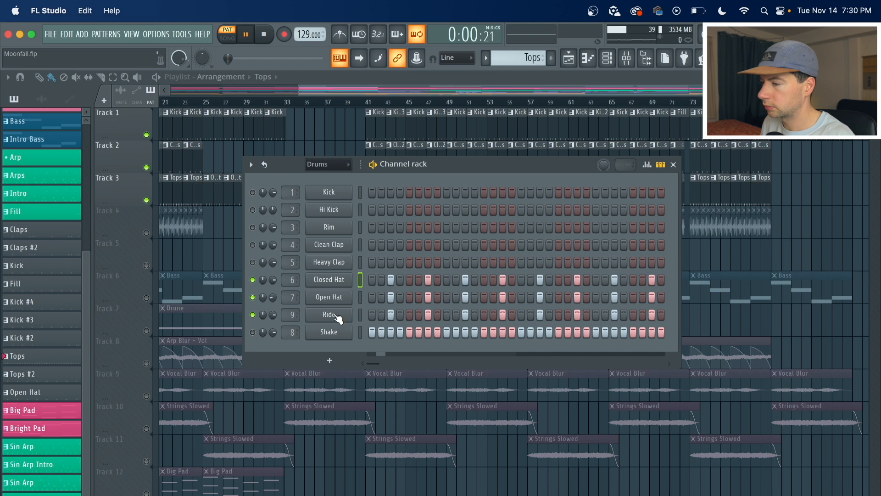
Play the Tops drum pattern in the channel rack, then close the channel rack.
key("space")
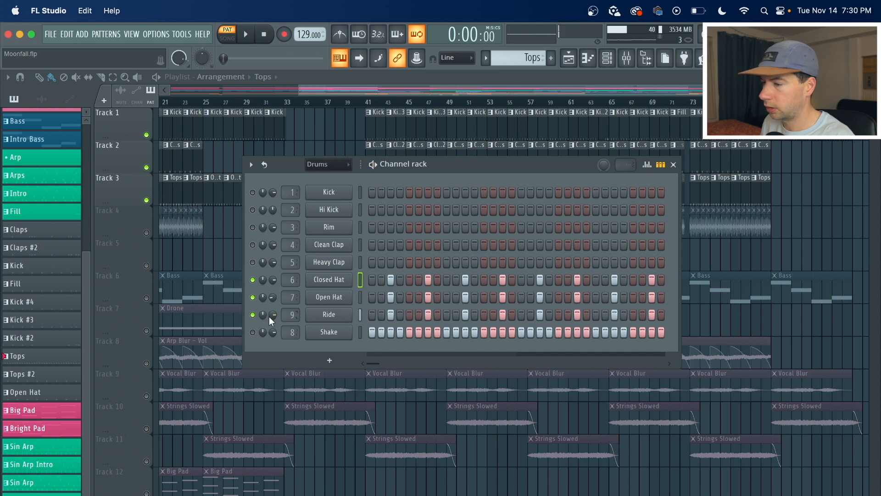
left_click_drag(486, 161, 447, 158)
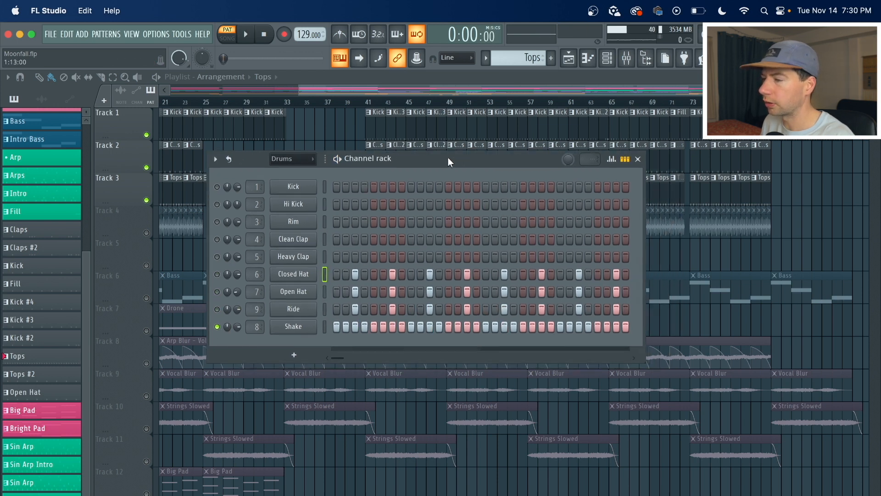
key("space")
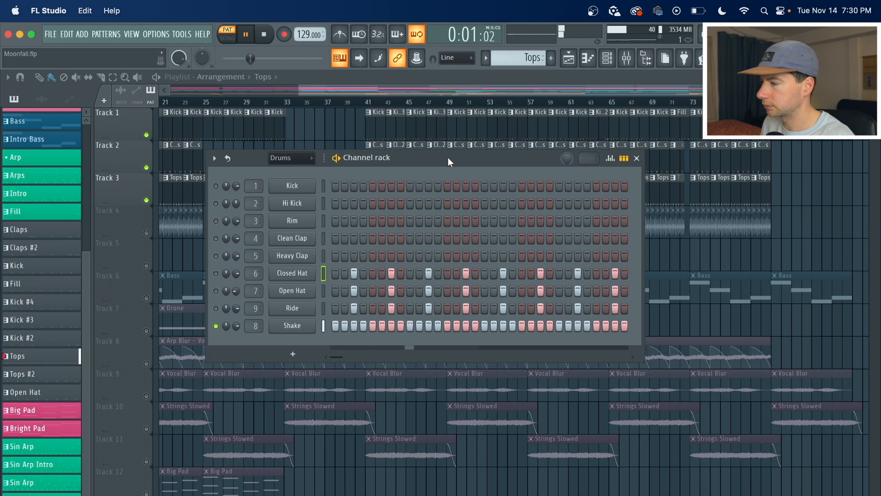
key("space")
key("F6")
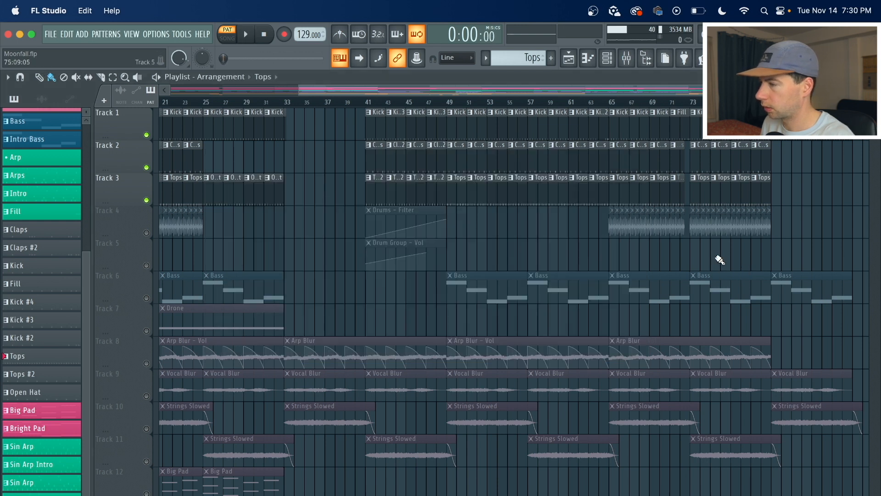
Solo Track 4 in the playlist and play the song from bar 65.
scroll(628, 109, "up", 5)
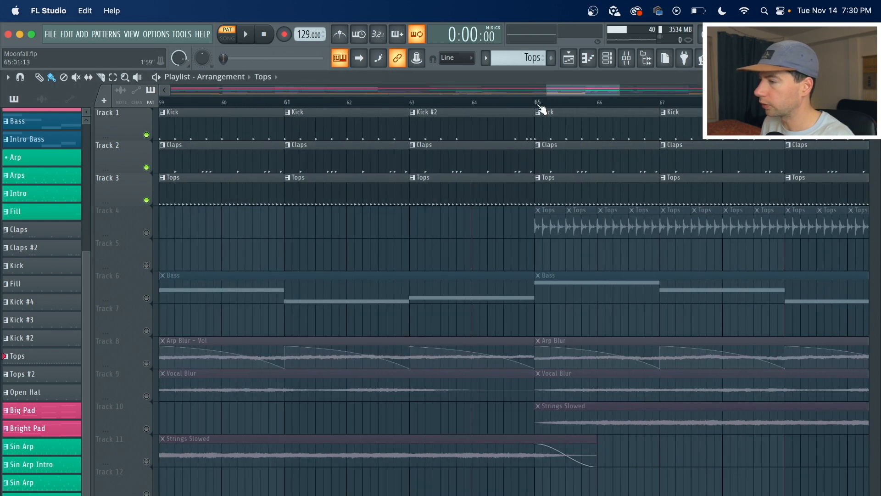
left_click(537, 105)
left_click(147, 234, "ctrl")
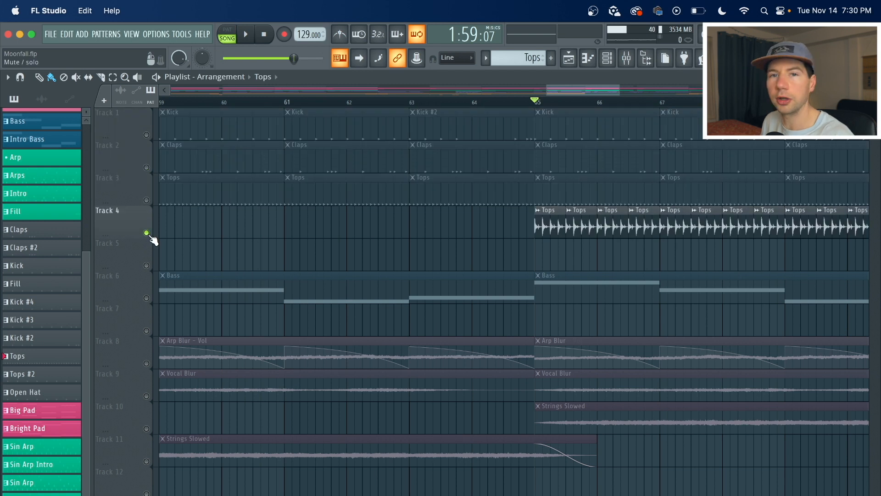
key("space")
key("space")
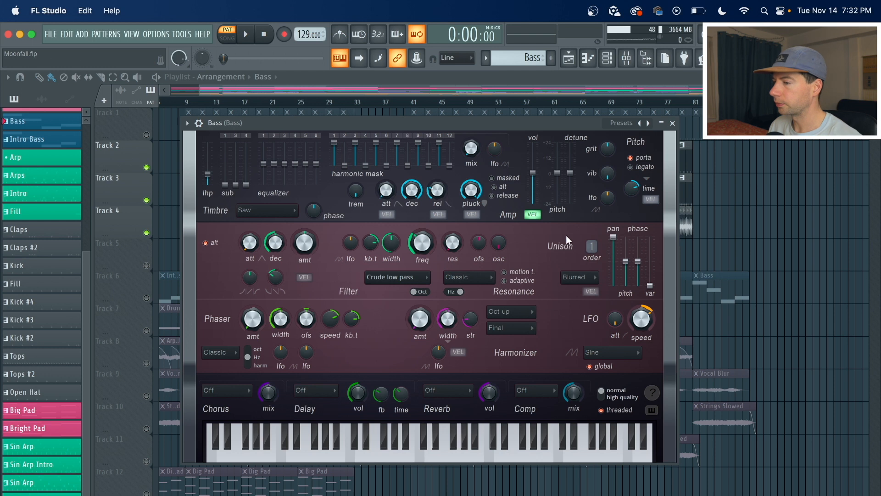
Play the song with the Bass synth open, then save the project.
key("space")
key("space")
key("space")
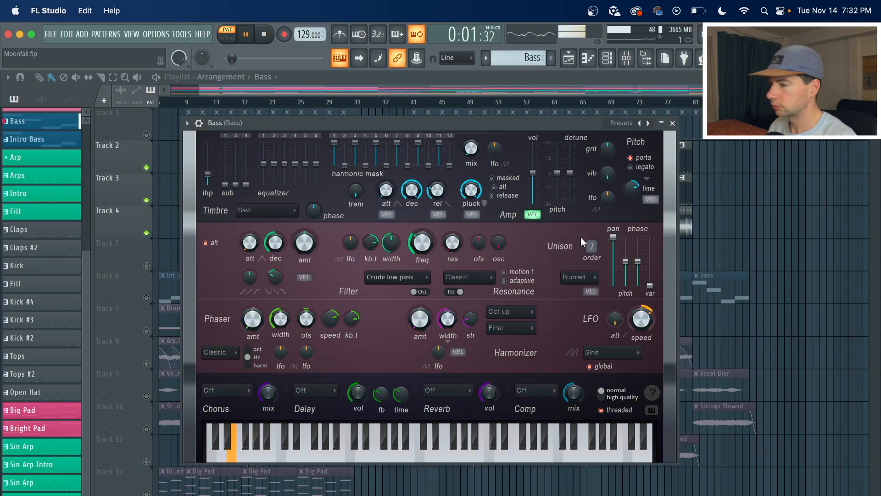
key("space")
key("super+s")
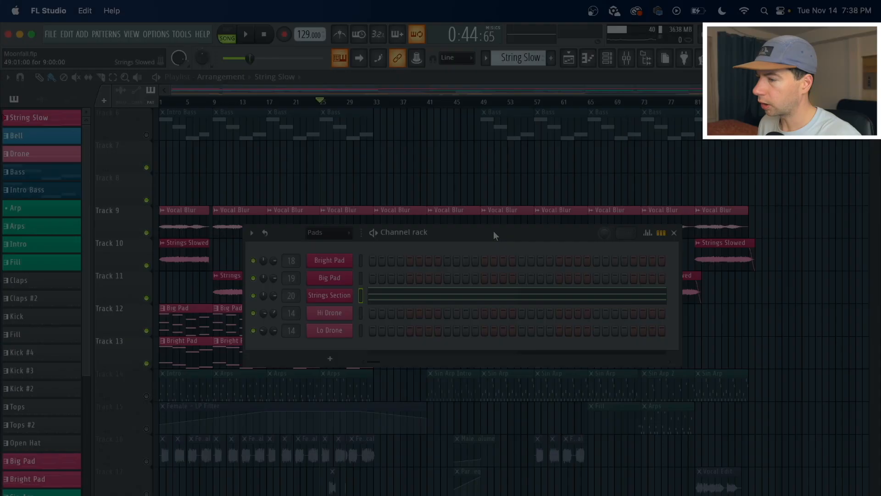
Select the Strings Section channel in the Pads pattern and play it in pattern mode.
left_click_drag(494, 231, 492, 168)
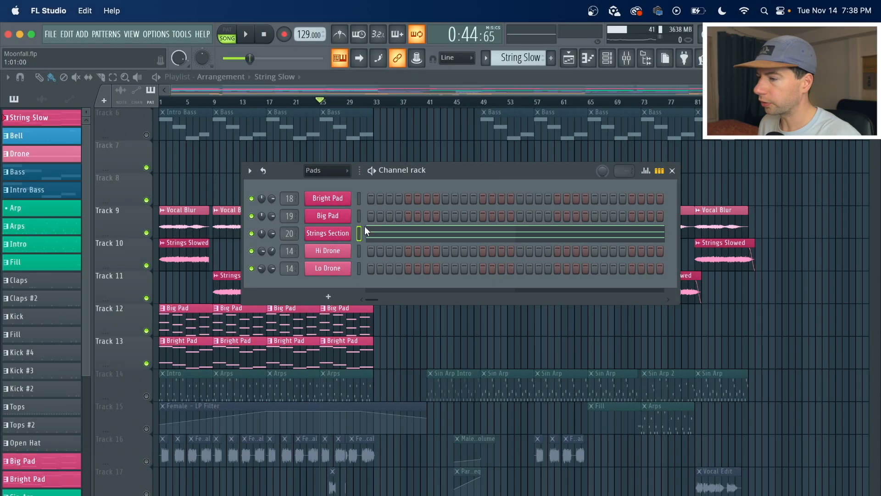
left_click(321, 234)
left_click(731, 112)
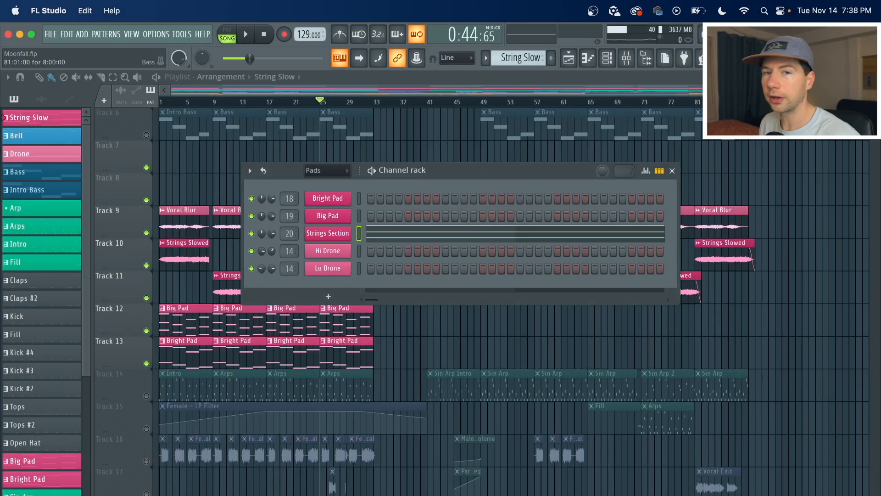
key("l")
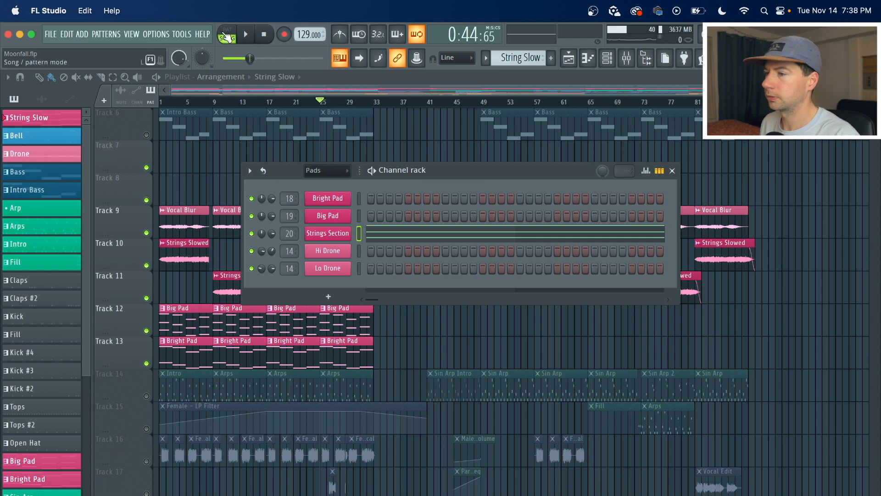
key("space")
key("space")
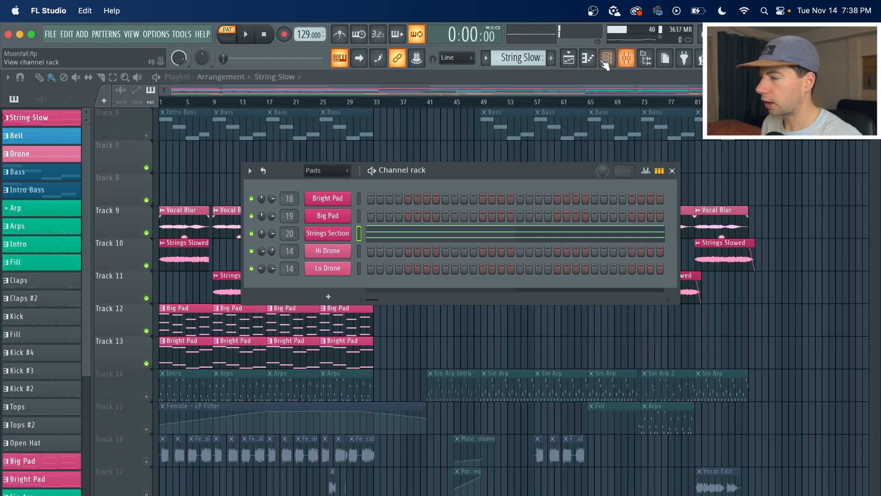
Open the mixer and load the Edison plugin on the Strings Section insert.
left_click(626, 58)
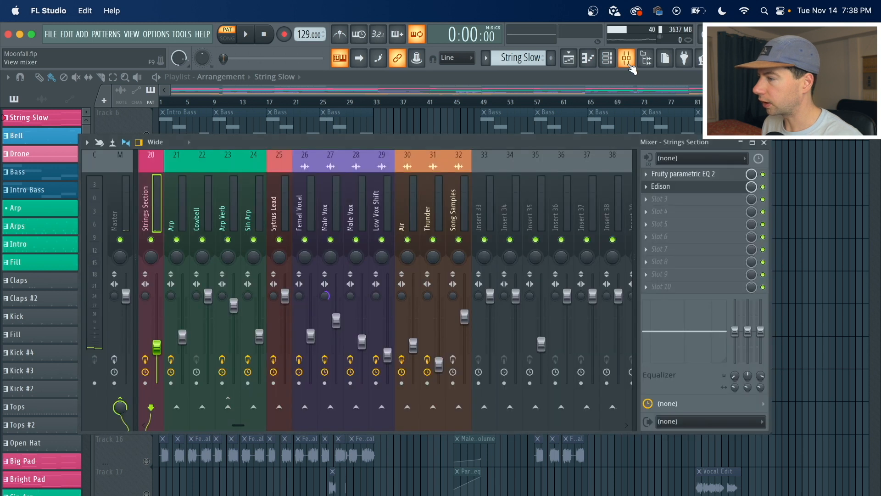
left_click(663, 187)
left_click(64, 298)
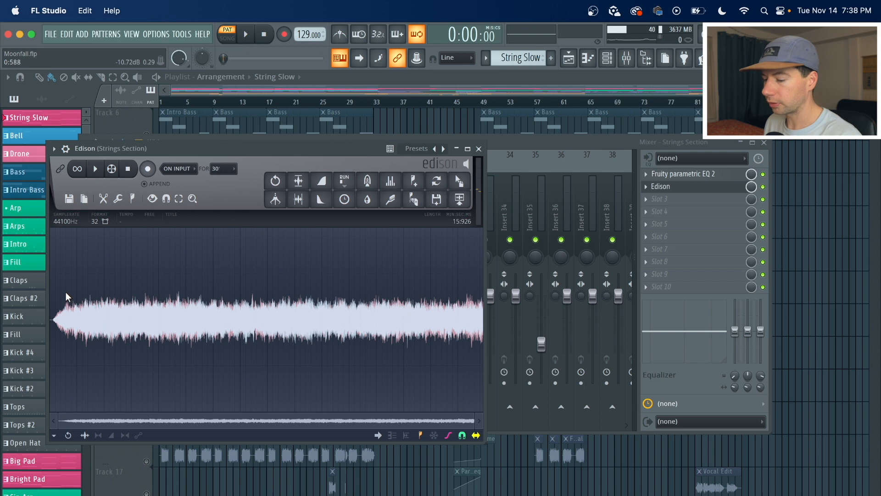
Apply Edison's Blur effect to the recorded strings audio and send it to the playlist as an audio clip.
left_click(367, 180)
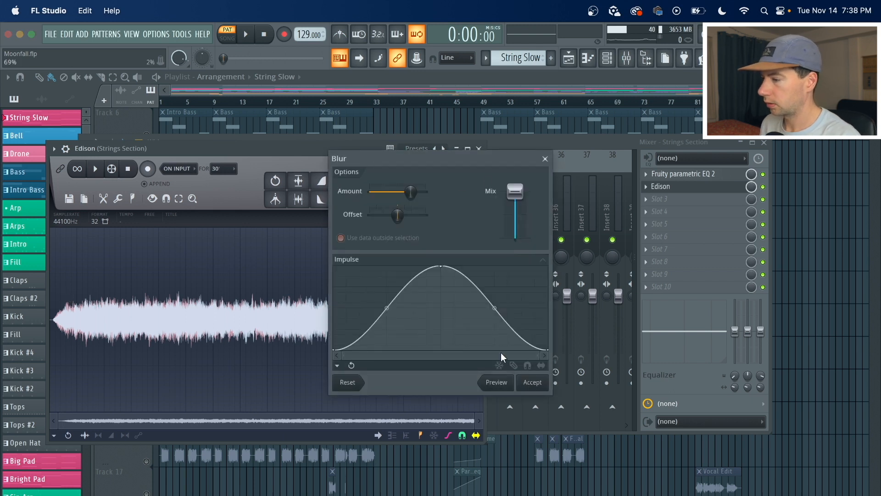
left_click(534, 383)
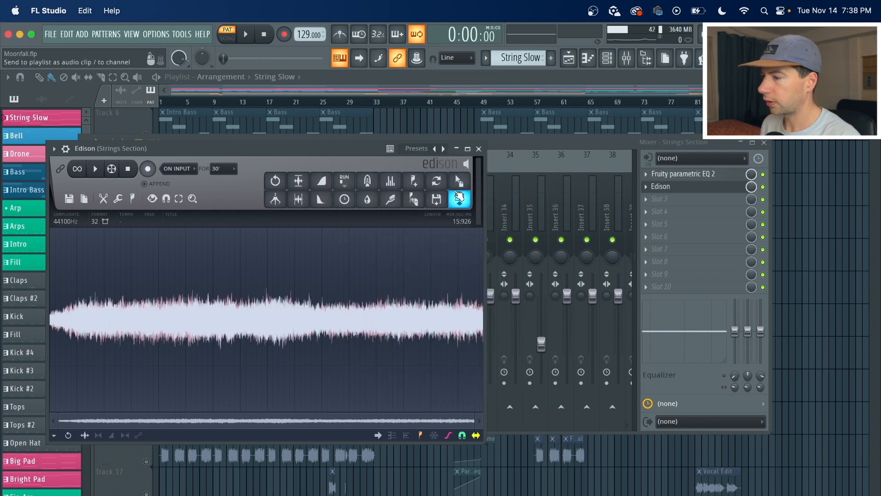
left_click_drag(459, 188, 430, 173)
double_click(430, 171)
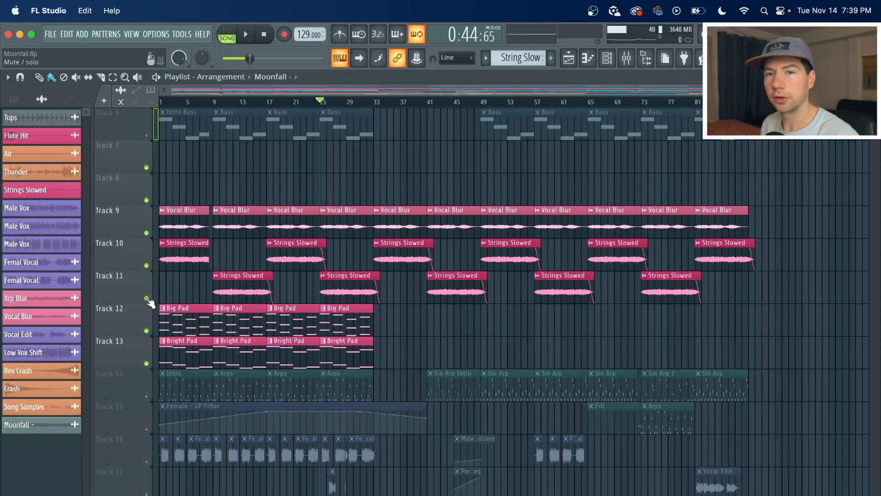
Solo Track 11 with the Strings Slowed clips in the playlist and play the song briefly.
right_click(147, 298)
key("space")
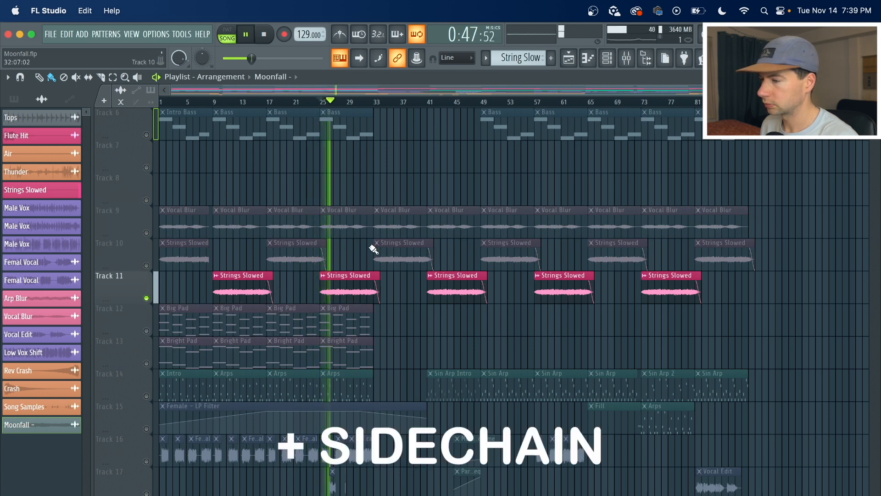
key("space")
Solo Track 9 with the Vocal Blur clips, add Track 18 to the solo, and play the song.
right_click(147, 232)
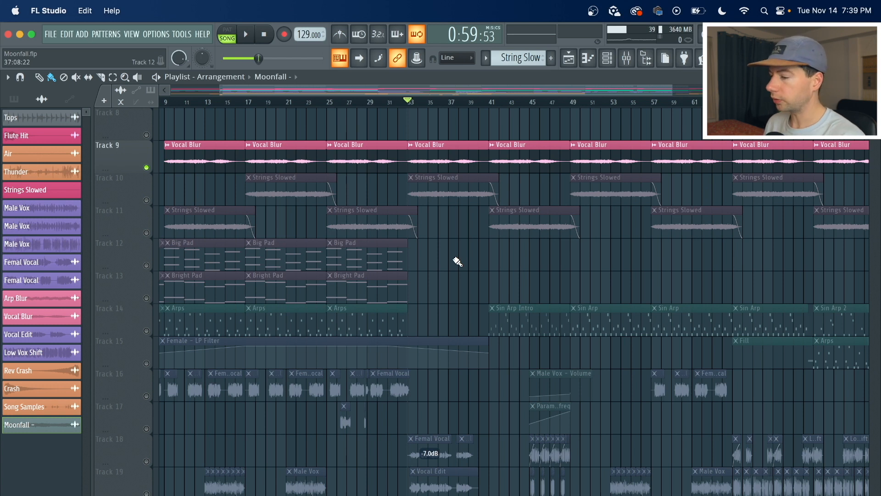
left_click(146, 460)
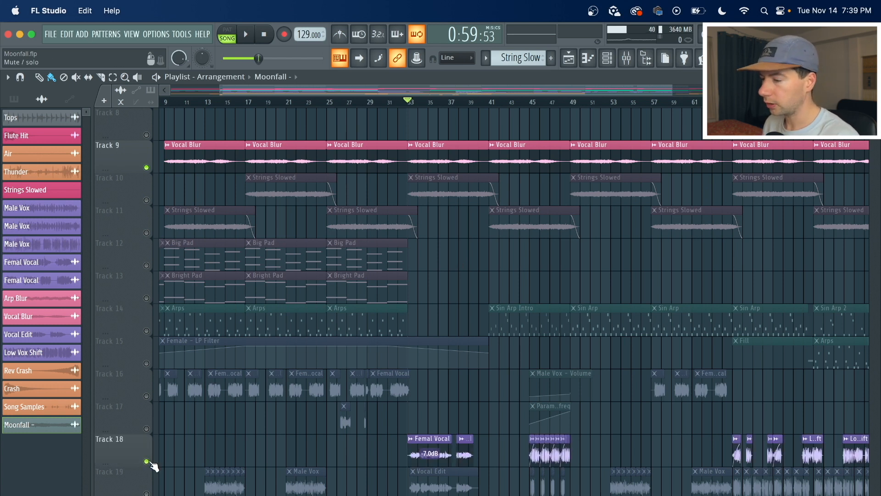
key("space")
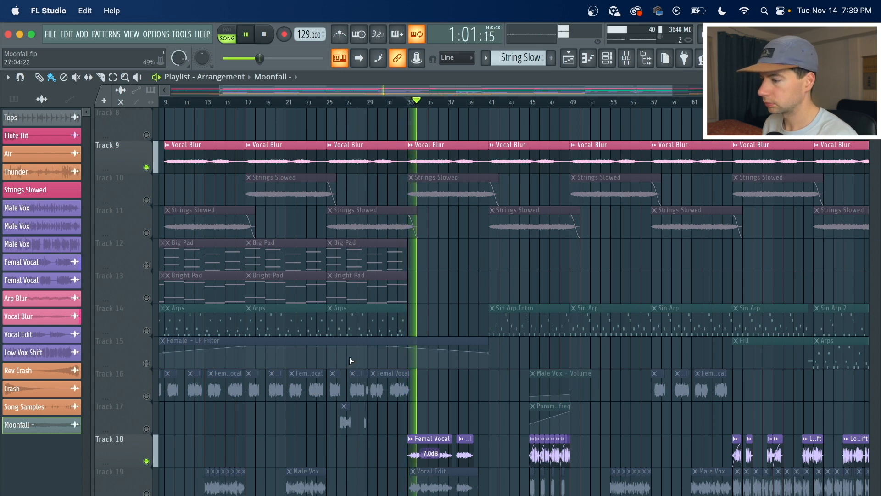
Toggle Track 9 off and back on during playback, mute Track 18, and stop playback.
left_click(147, 167)
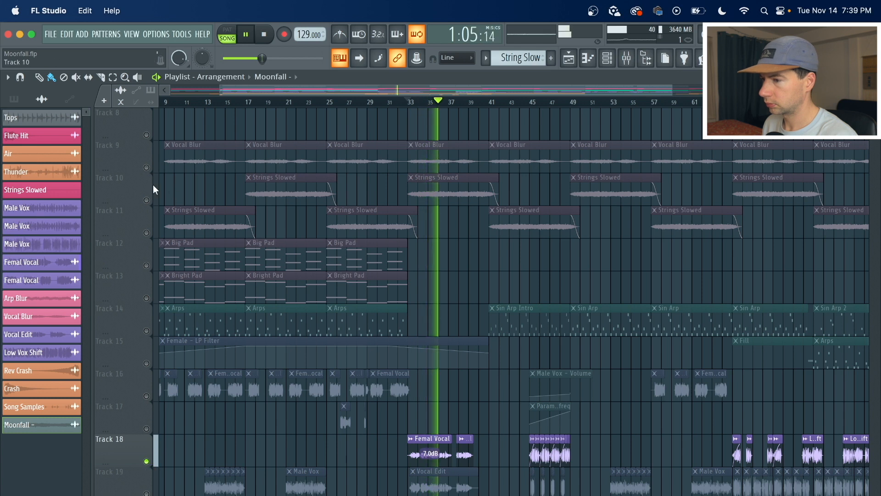
left_click(146, 167)
left_click(147, 460)
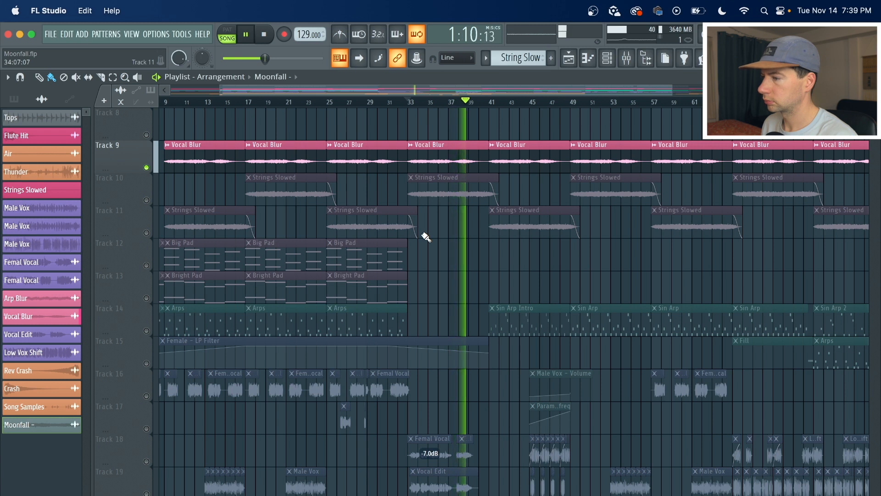
key("space")
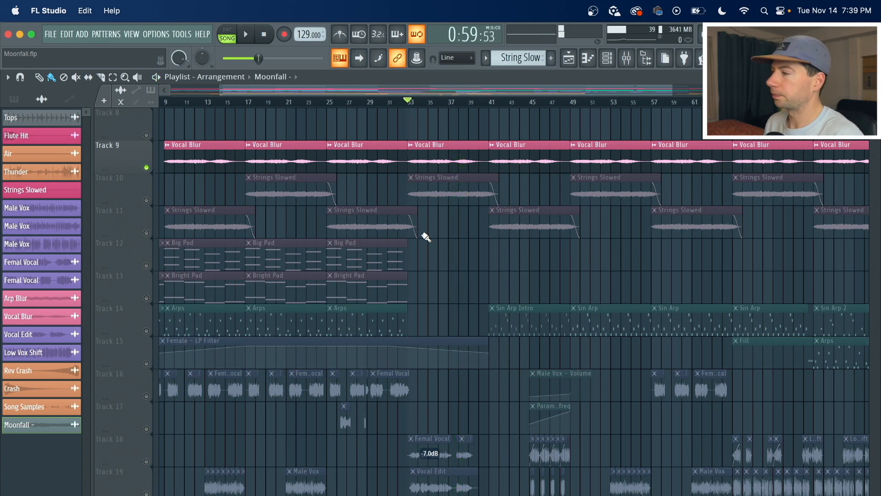
Open the mixer, select the empty Insert 34 track, and add Fruity Convolver to its first effect slot.
left_click(626, 57)
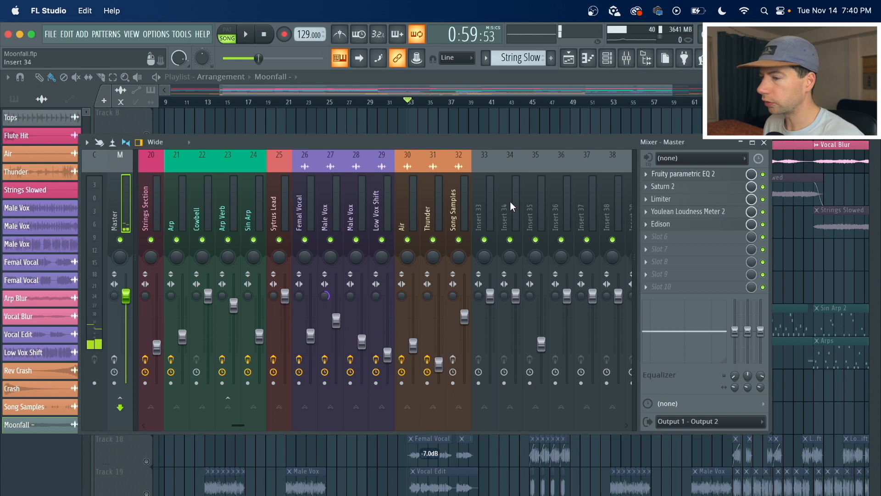
scroll(277, 172, "left", 3)
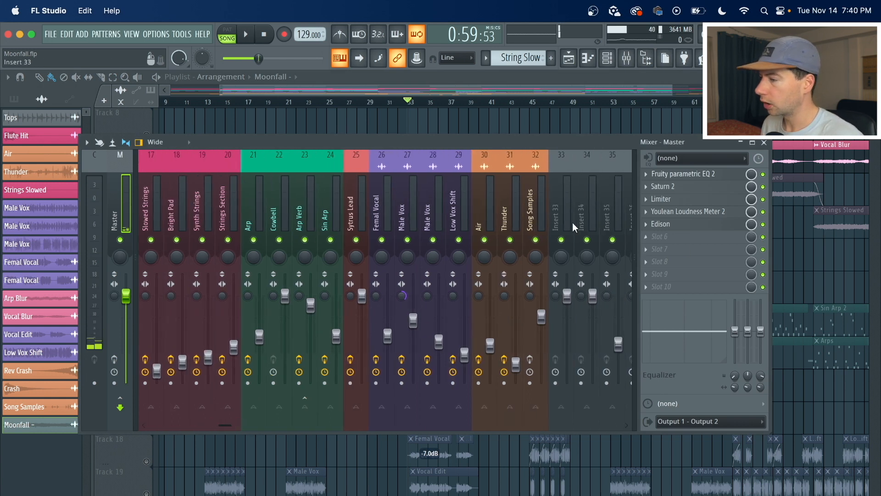
left_click(582, 221)
left_click(662, 175)
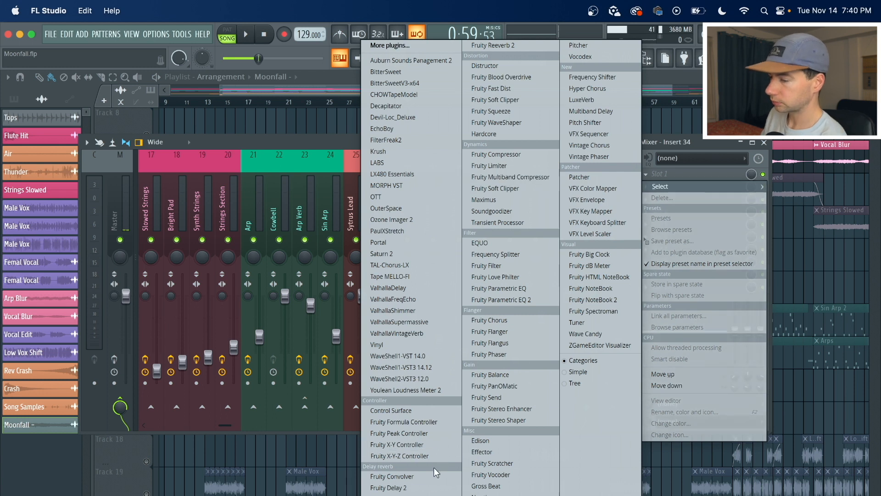
left_click(408, 475)
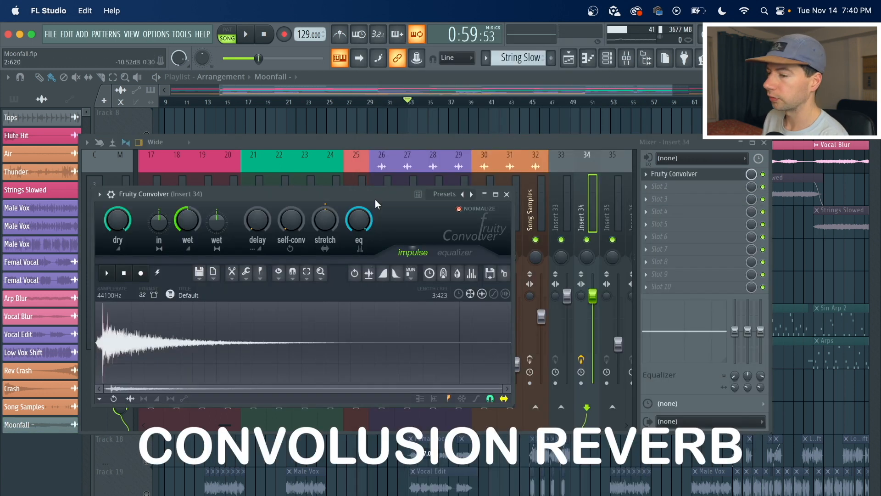
Load the Blur Pink impulse preset in Fruity Convolver, then play and stop the song around bar 25.
left_click_drag(376, 194, 446, 145)
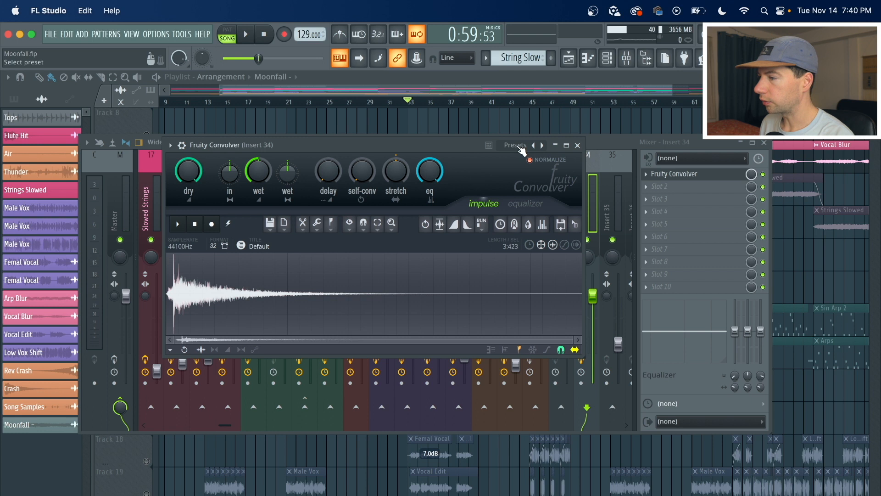
left_click(517, 146)
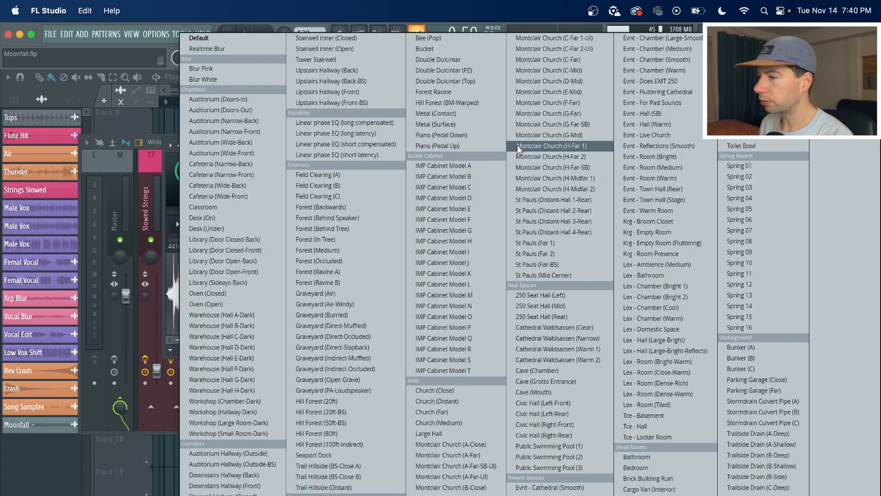
left_click(262, 68)
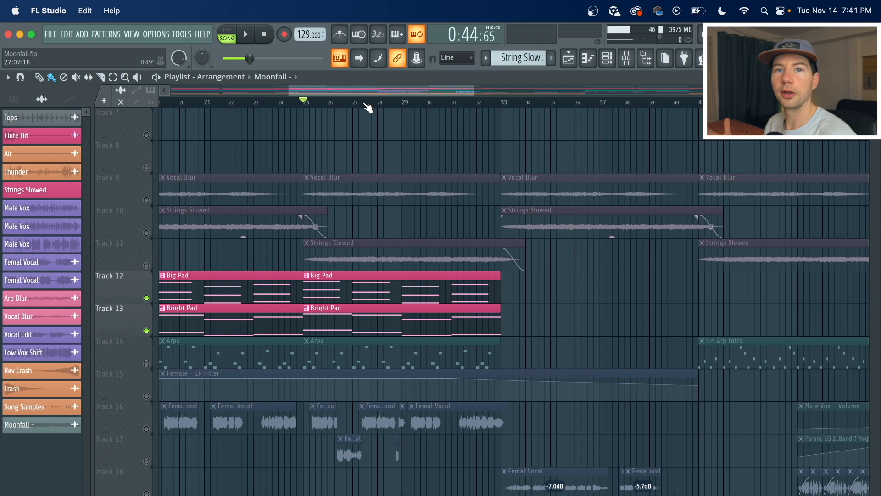
key("space")
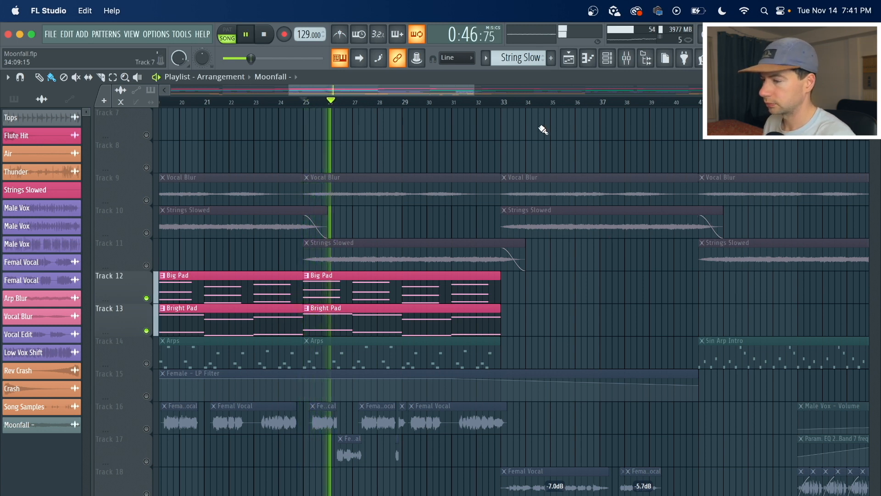
key("space")
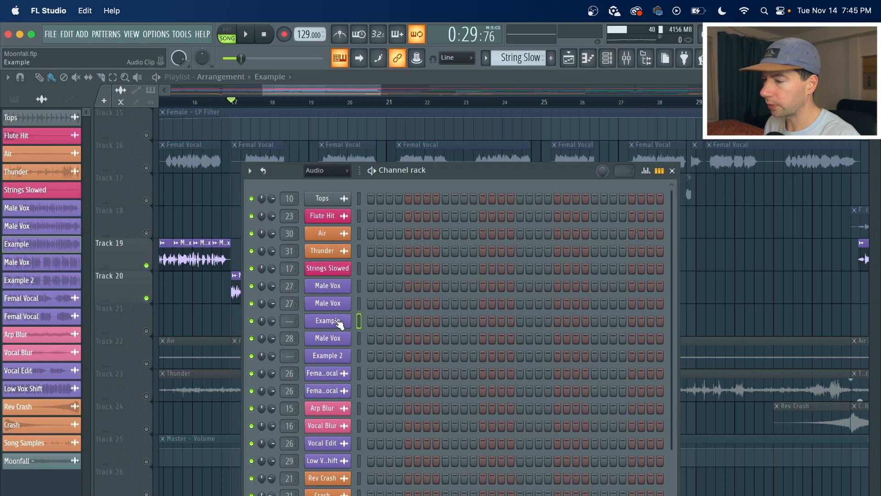
Open the Example audio channel's sample settings, close them, and play the vocal section around bar 17.
left_click(338, 321)
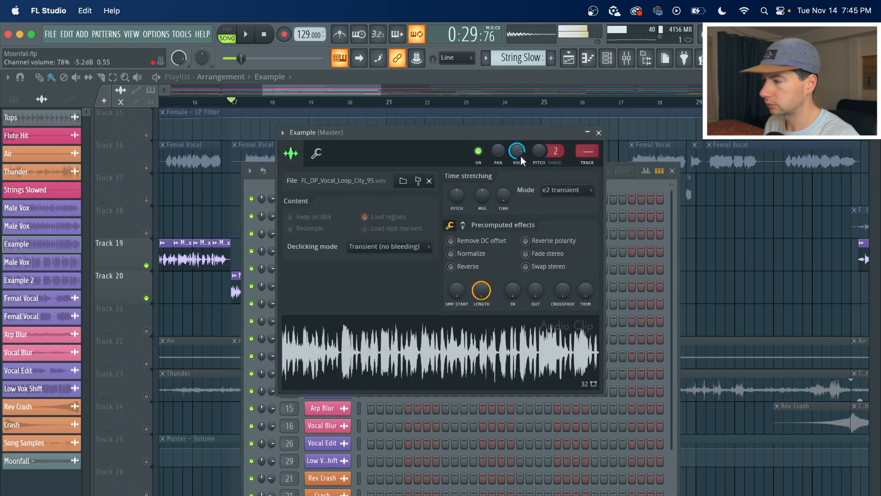
left_click(199, 315)
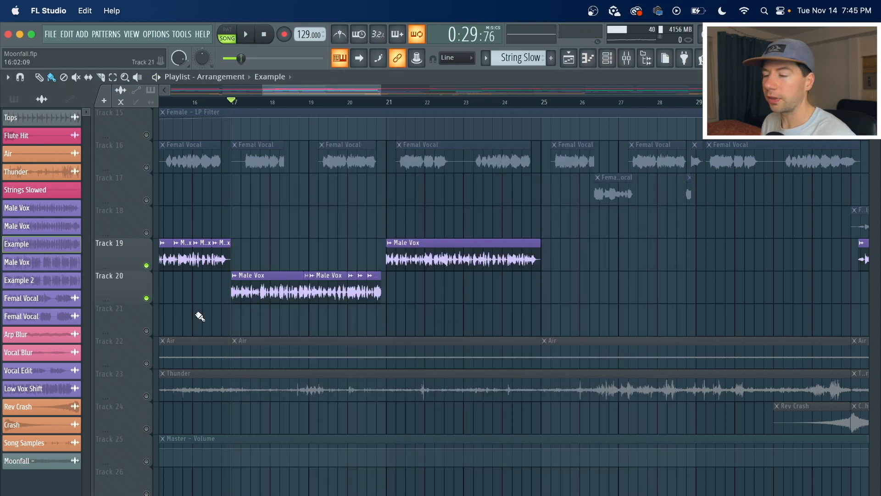
key("space")
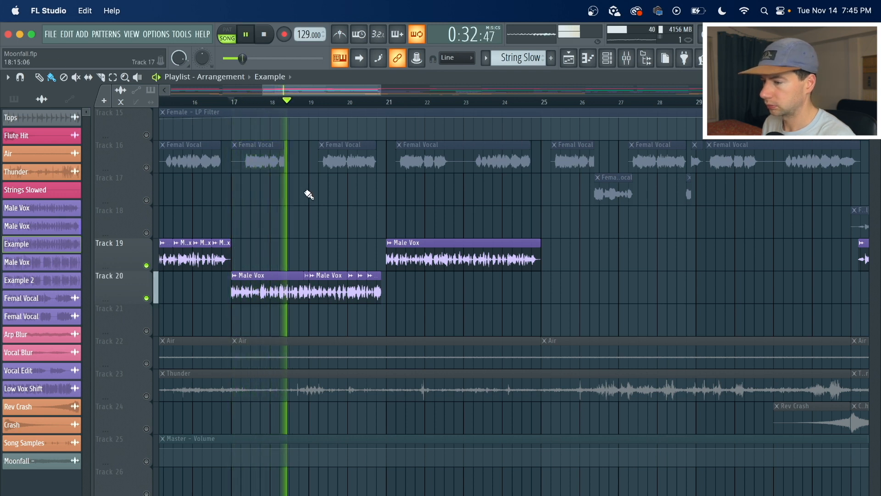
key("space")
Open the mixer, select the Male Vox insert to show its effects, and play the song briefly.
left_click(627, 57)
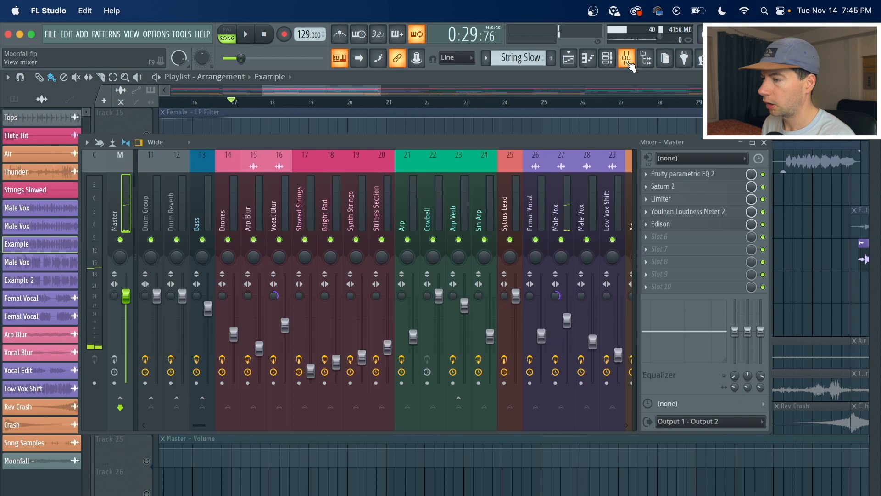
scroll(502, 206, "right", 2)
left_click(513, 205)
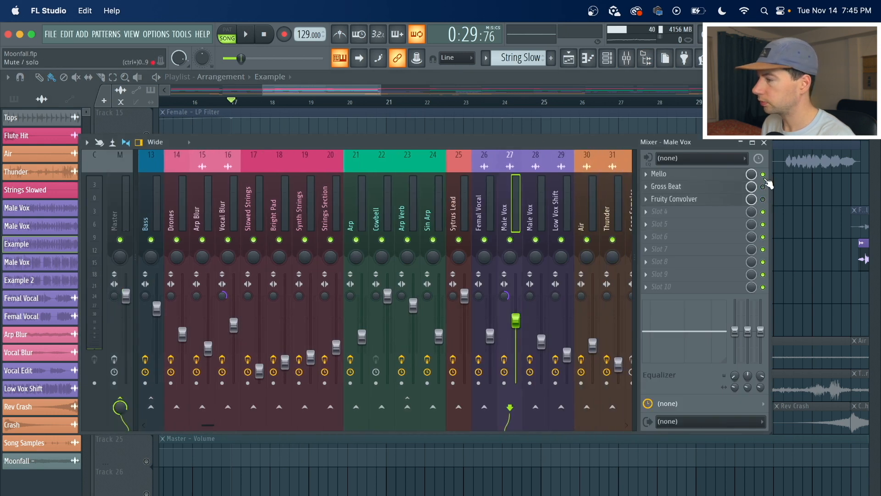
key("space")
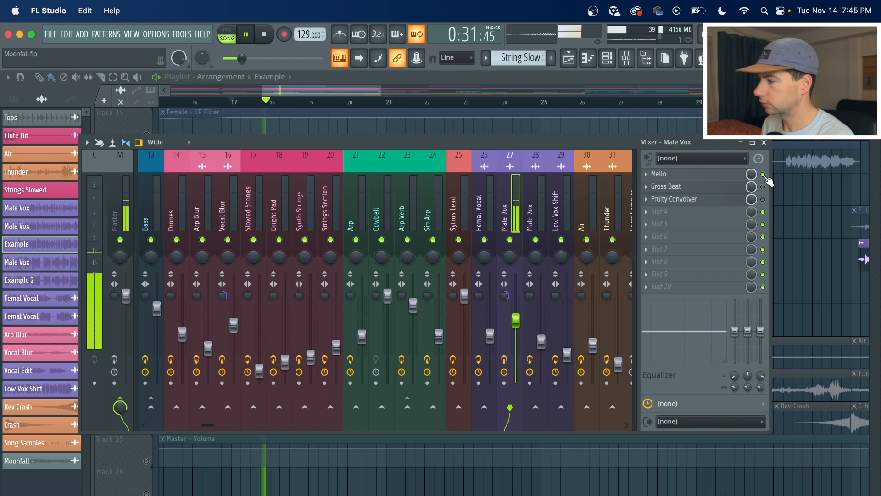
key("space")
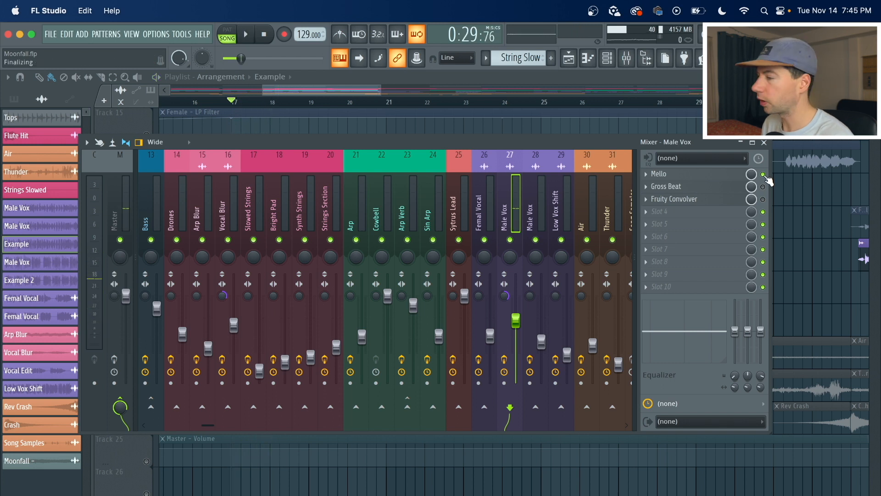
Solo Track 18 and slice its Male Vox audio clip into several pieces with the Slice tool.
key("F9")
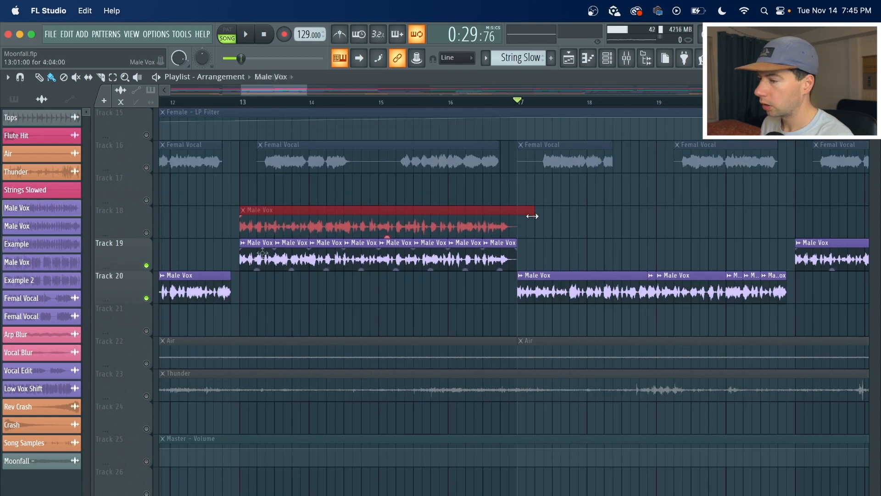
right_click(147, 233)
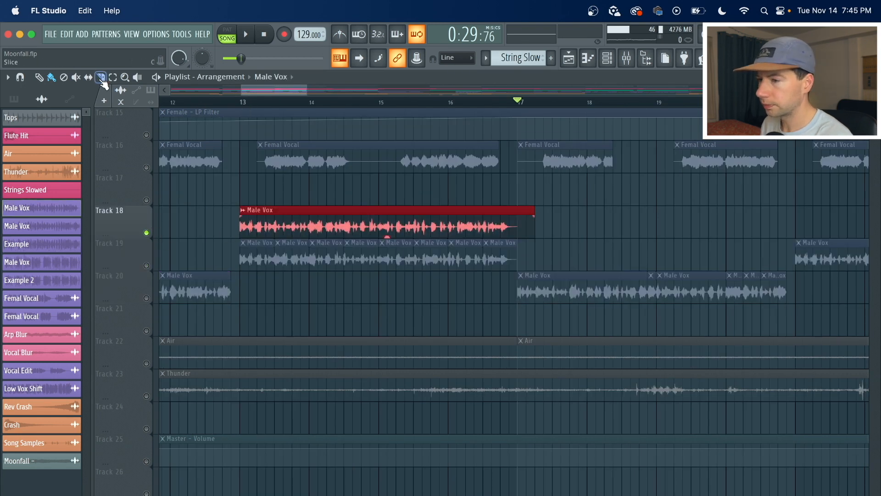
left_click(275, 207)
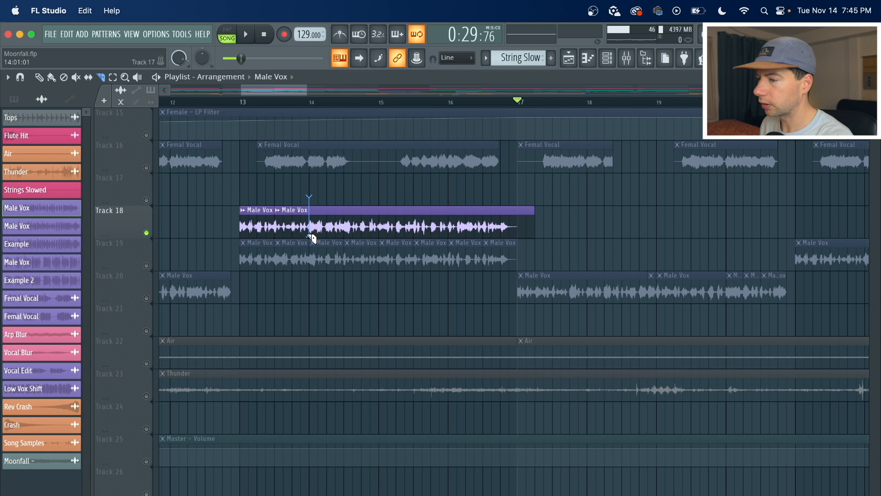
left_click_drag(349, 202, 347, 235)
key("b")
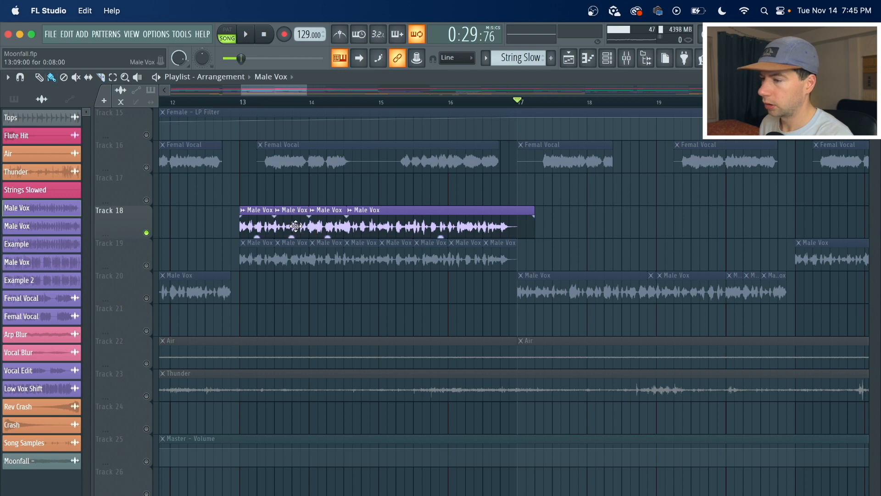
Move one Male Vox slice onto Track 17, then delete all the slices from Tracks 17 and 18.
left_click_drag(296, 221, 331, 188)
left_click_drag(330, 220, 298, 223)
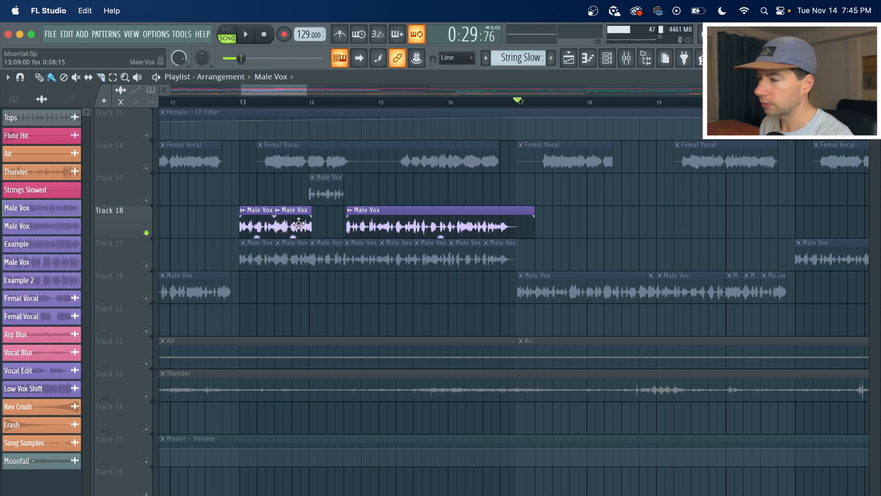
right_click(257, 222)
right_click(293, 223)
right_click(379, 219)
right_click(322, 196)
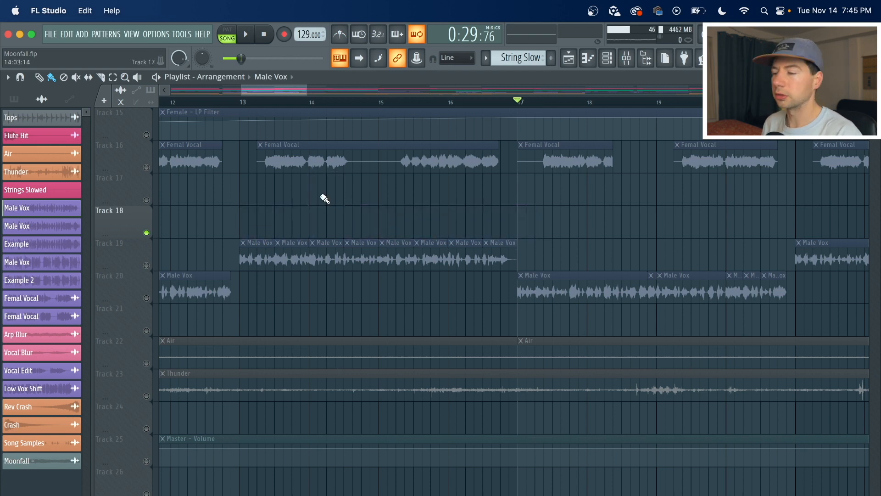
Solo Track 19 with the sliced Male Vox clips and play the song.
left_click(147, 265)
key("space")
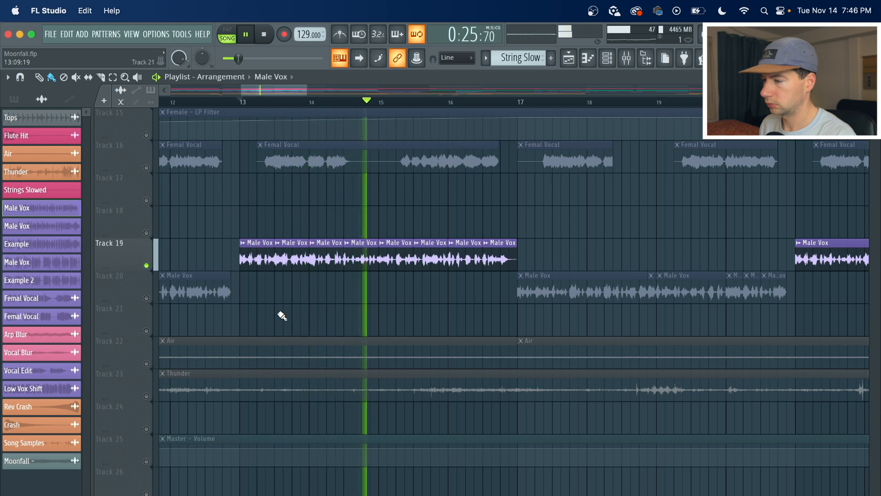
Unmute Tracks 19 and 18 alongside Track 20 and play the vocal section around bar 65.
key("space")
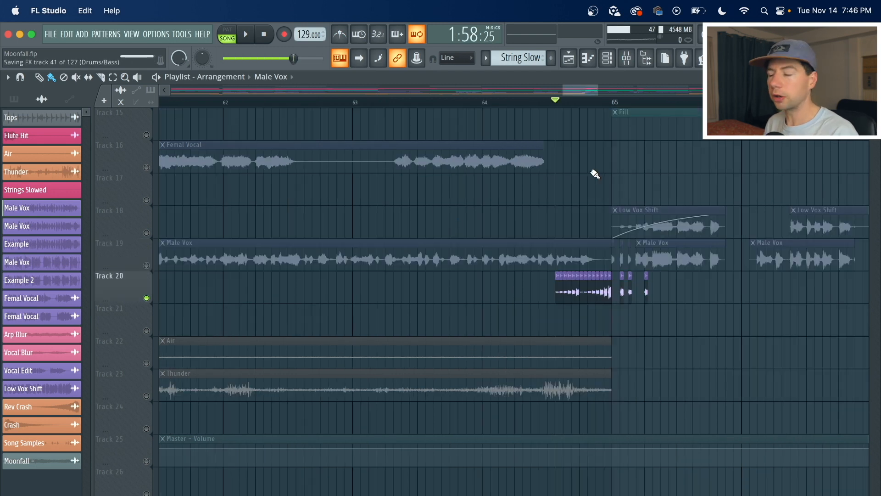
scroll(671, 103, "up", 5)
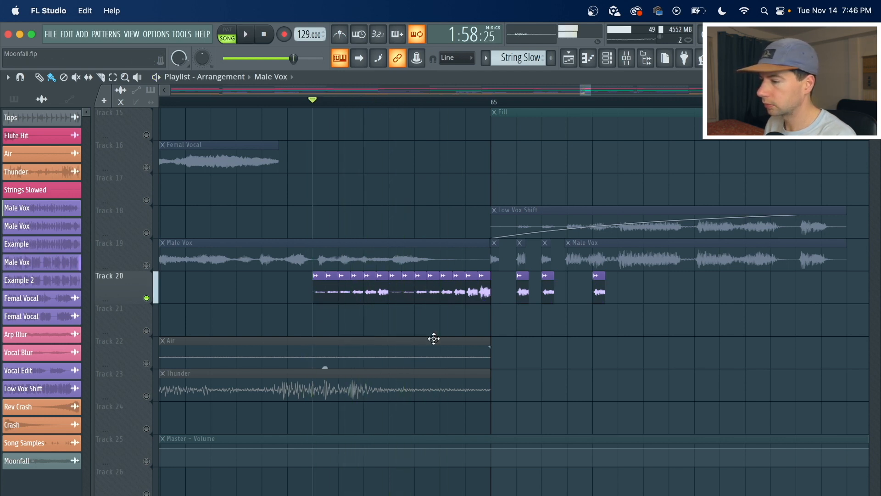
left_click(146, 265)
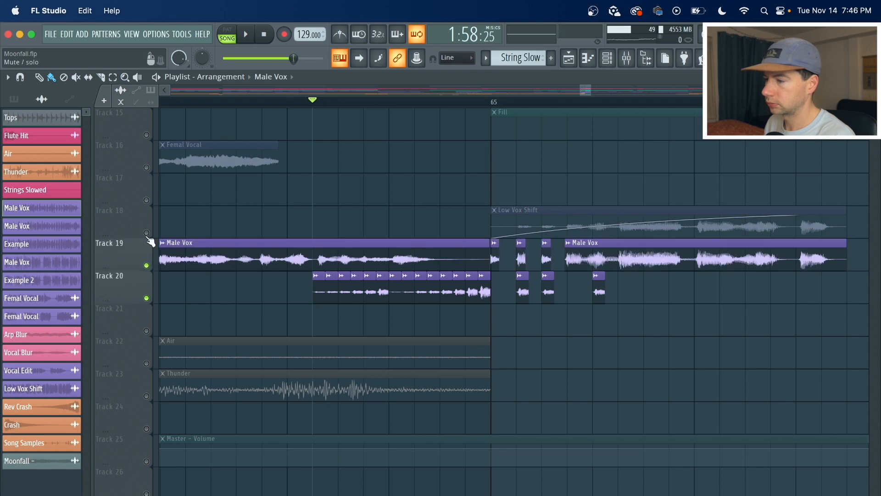
left_click(146, 233)
key("space")
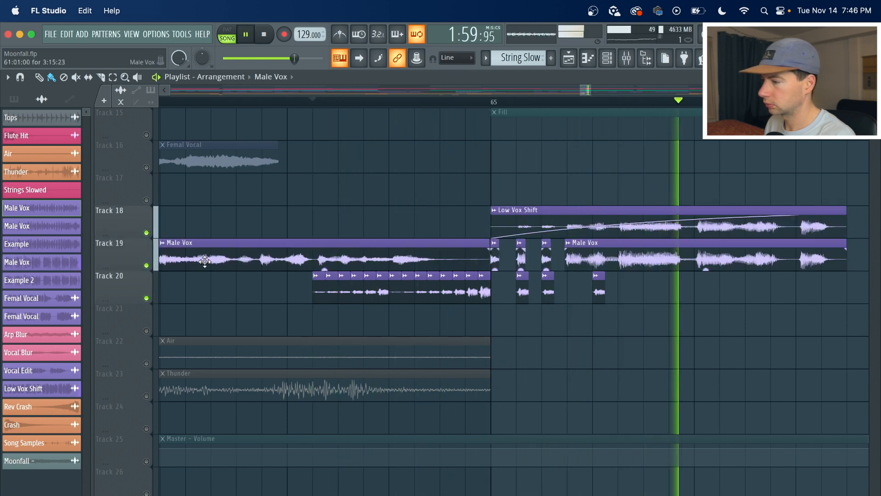
key("space")
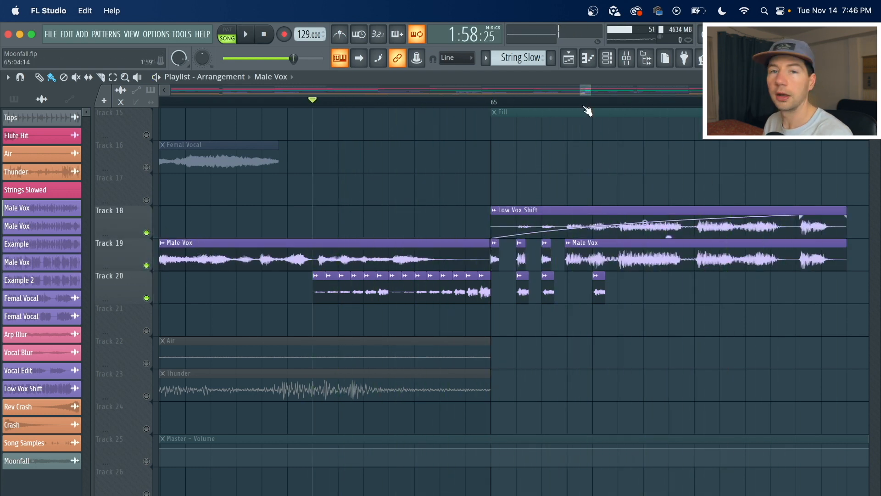
Solo Track 19 with the Male Vox chops and play them from around bar 66.
scroll(588, 111, "down", 3)
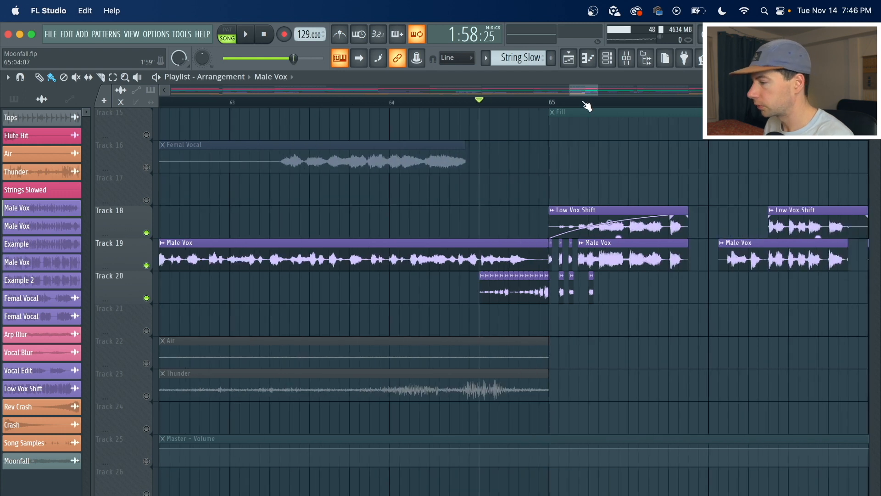
scroll(587, 106, "down", 5)
scroll(686, 110, "up", 4)
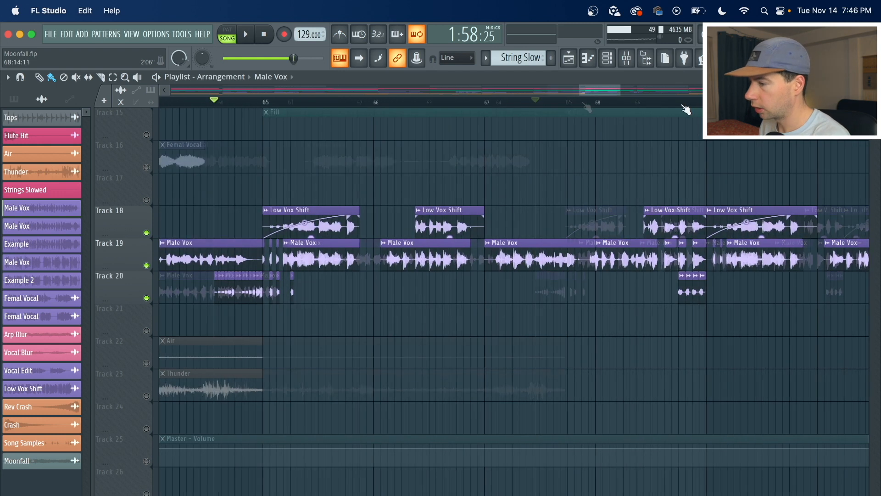
left_click(413, 102)
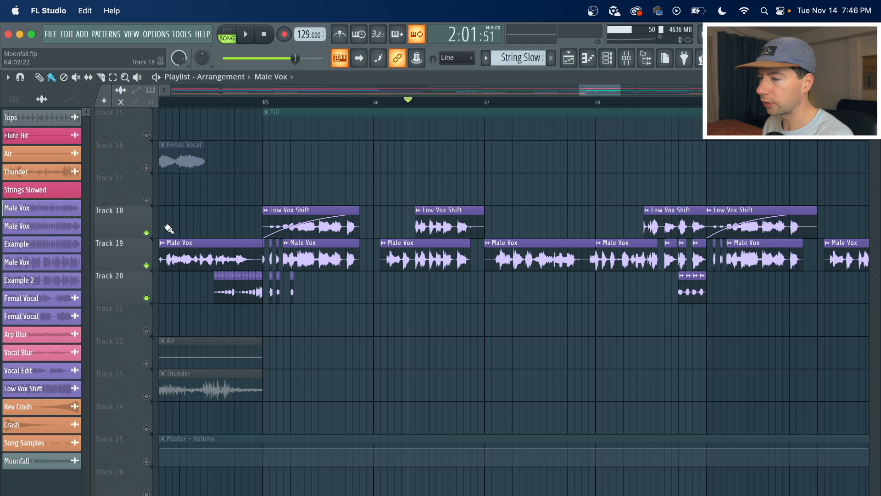
right_click(147, 233)
key("space")
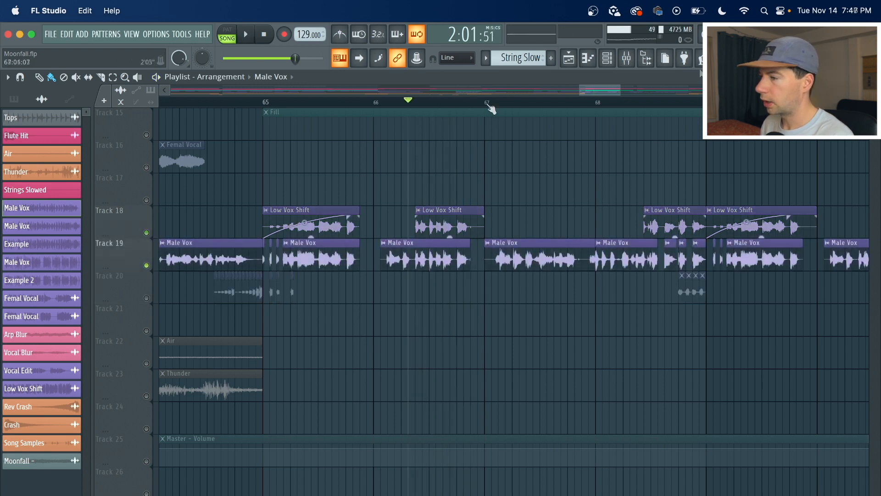
left_click(490, 108)
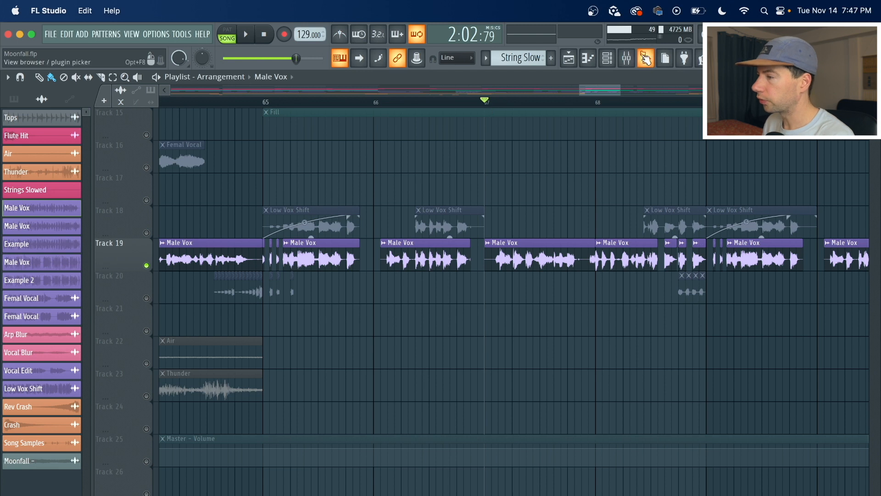
Open the mixer and load Pitch Shifter into slot 1 of the Male Vox insert.
left_click(626, 58)
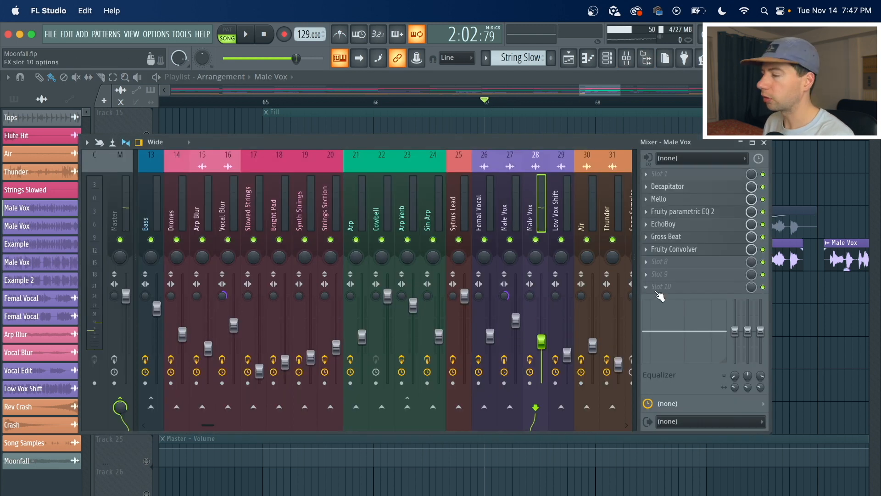
left_click(653, 173)
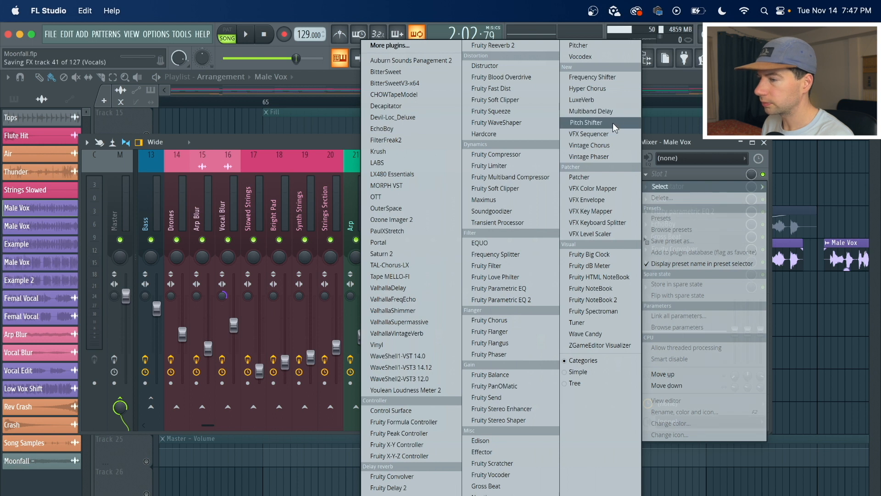
left_click(613, 123)
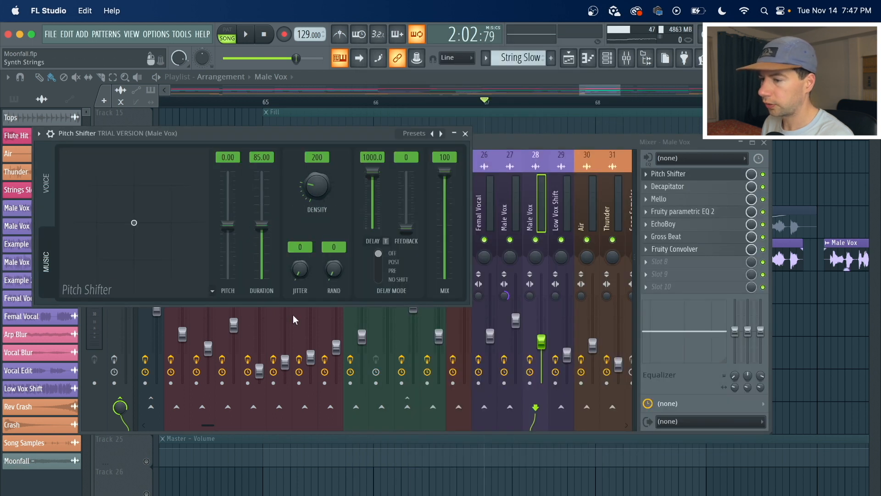
Switch Pitch Shifter to Voice mode and lower the formant to -7.00 semitones while the song plays.
left_click(48, 195)
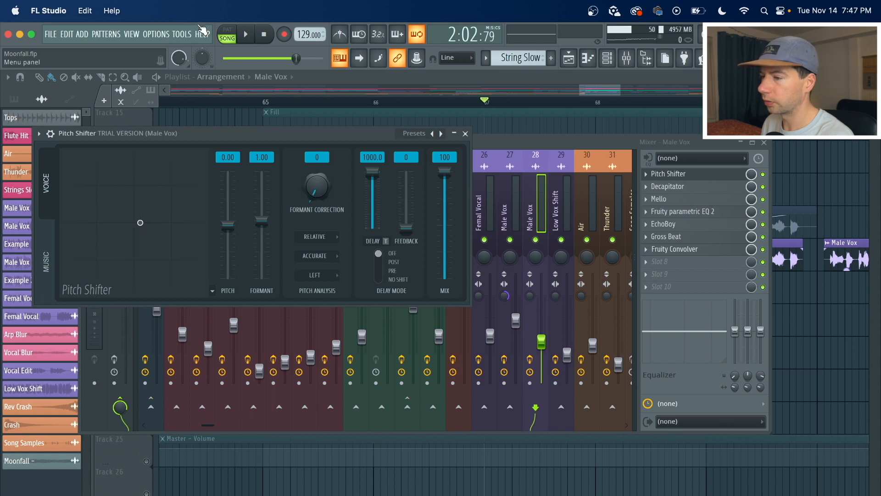
key("space")
left_click_drag(273, 225, 266, 255)
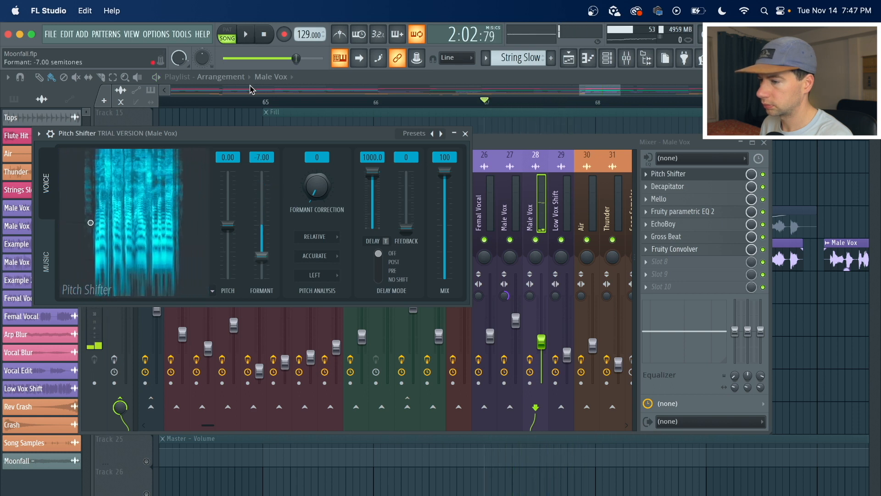
key("space")
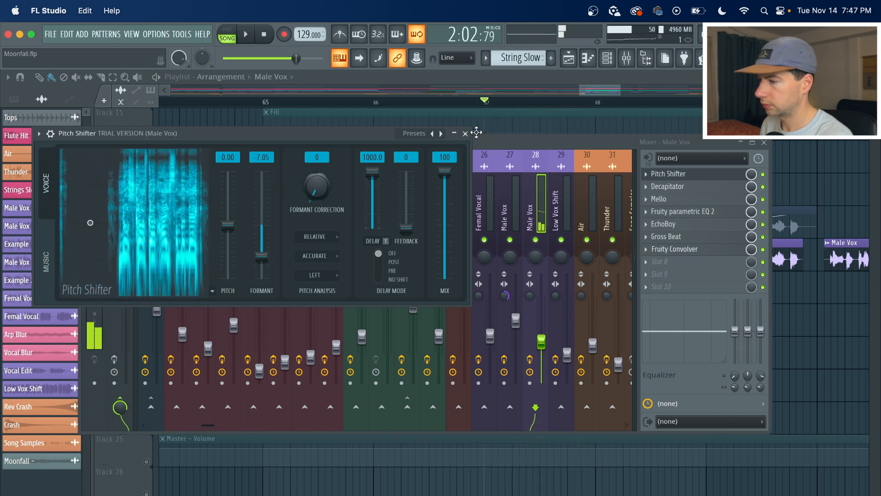
Delete Pitch Shifter from the Male Vox insert and close the mixer.
left_click(646, 175)
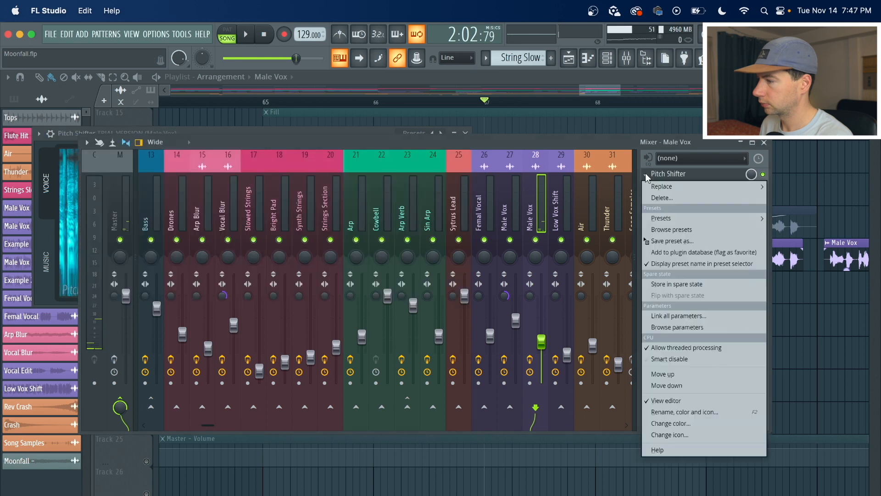
left_click(656, 199)
key("F9")
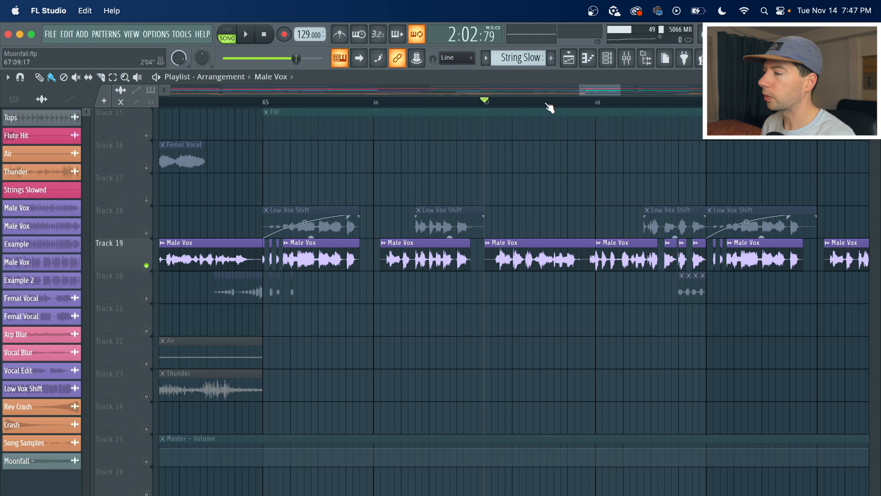
Play from bar 68, re-enabling Tracks 20 and 18 to hear all the vocal layers together.
scroll(549, 106, "down", 3)
left_click(596, 106)
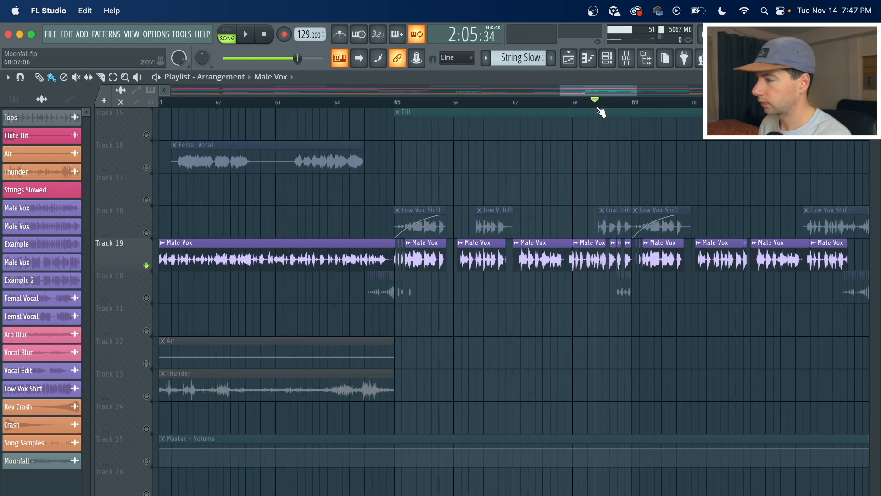
key("space")
key("space")
left_click(146, 297)
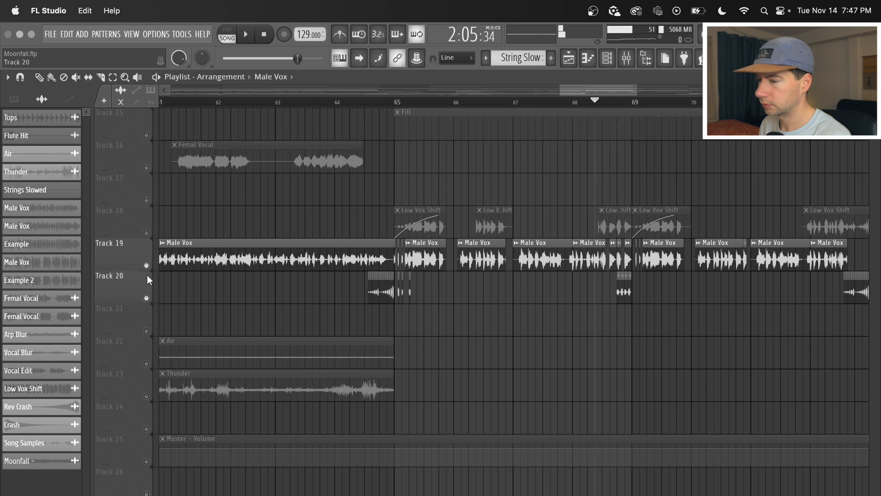
left_click(146, 233)
key("space")
key("space")
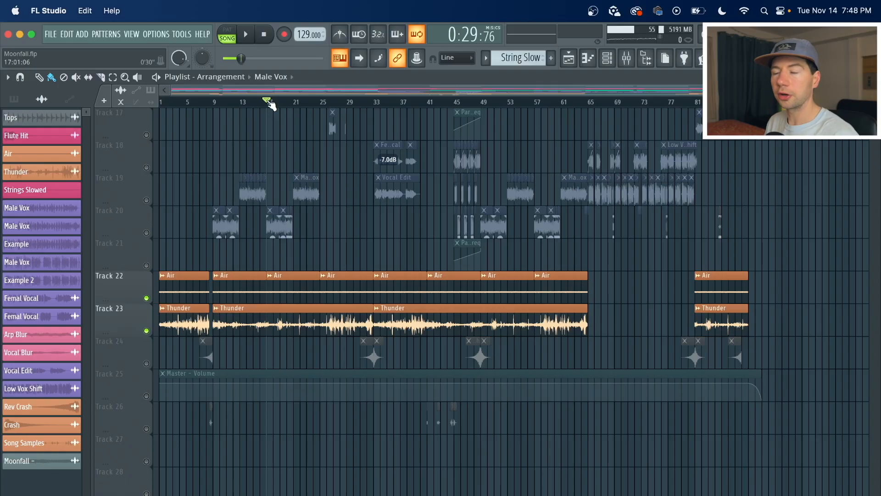
Solo Track 22 with the Air clips and play it from around bar 17.
left_click(146, 299)
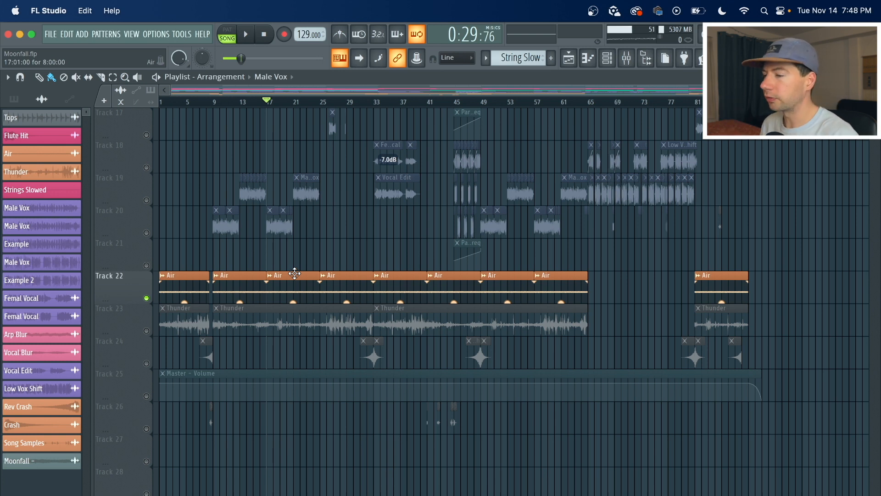
key("space")
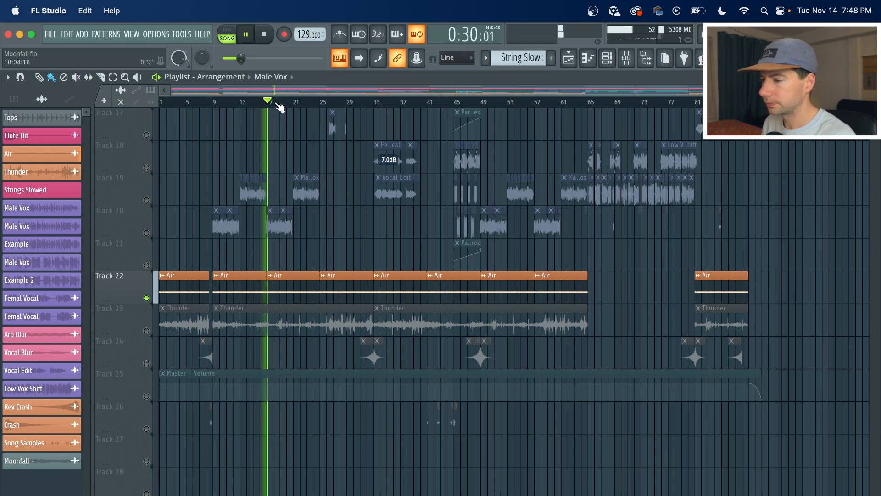
scroll(280, 109, "up", 5)
scroll(286, 103, "down", 5)
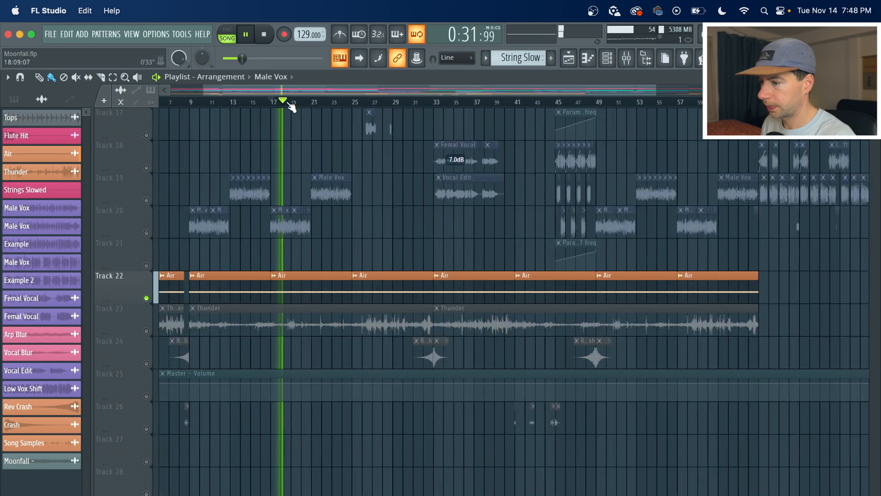
key("space")
Solo Track 23 with the Thunder clips and play it from bar 26.
right_click(147, 330)
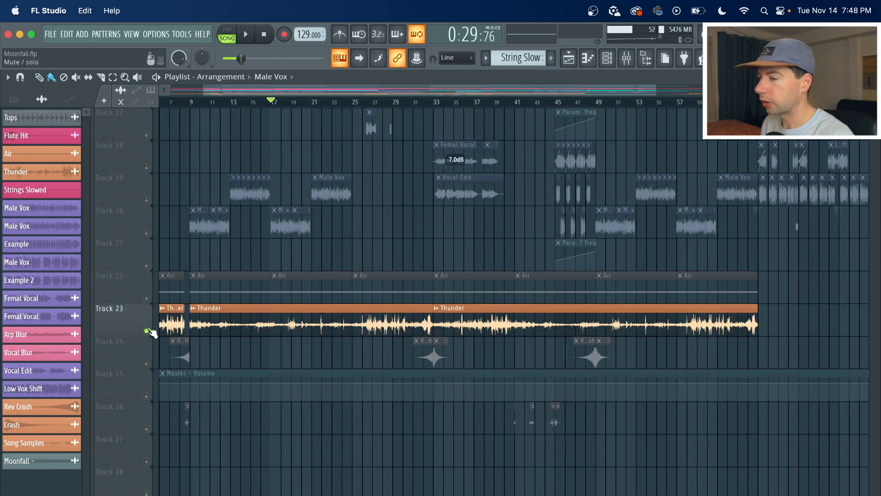
left_click(367, 102)
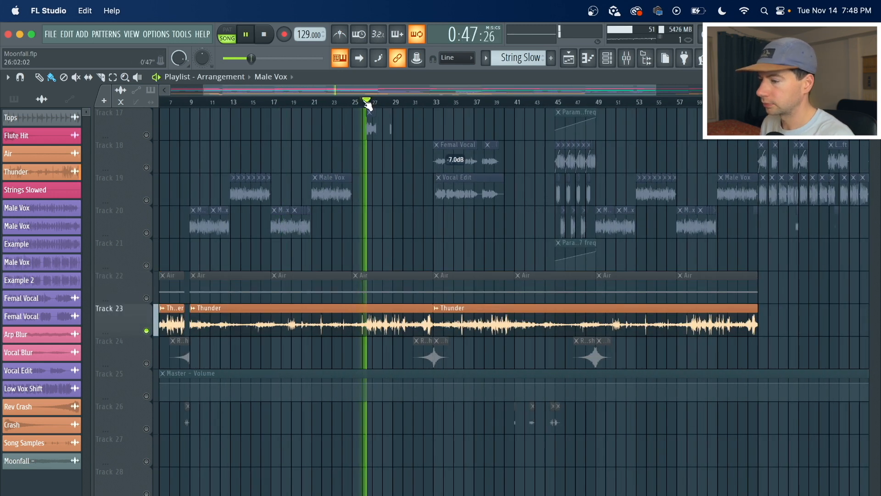
key("space")
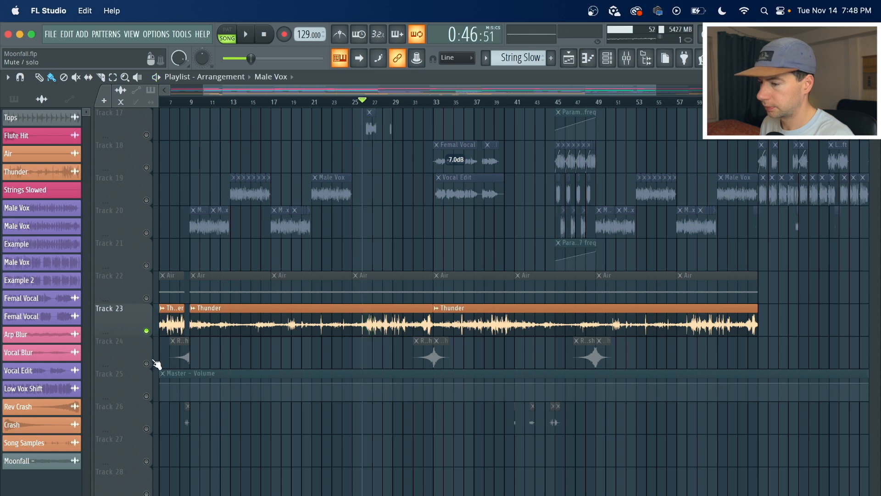
Solo Track 24 and play its Rev Crash and Crash clips around bar 33.
right_click(147, 362)
scroll(447, 99, "up", 5)
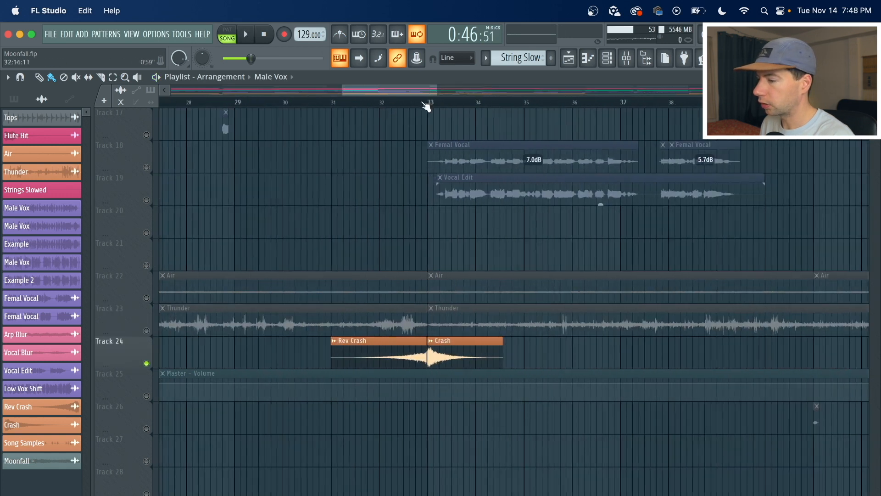
key("space")
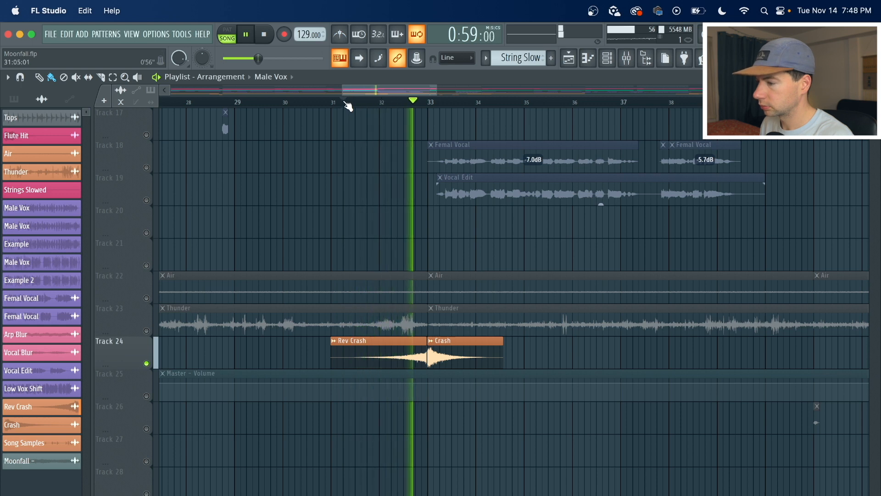
scroll(348, 105, "down", 5)
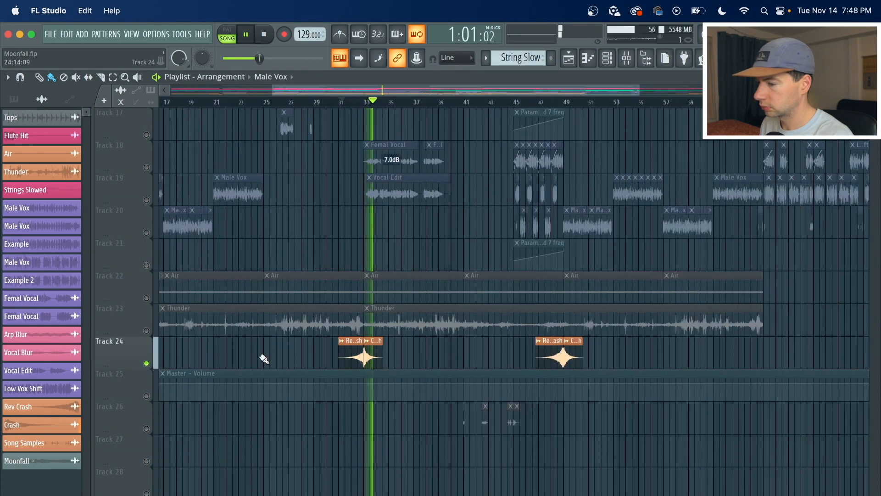
key("space")
Solo Track 26 with the Song Samples clips and play them from bars 41 and 44.
left_click(147, 428)
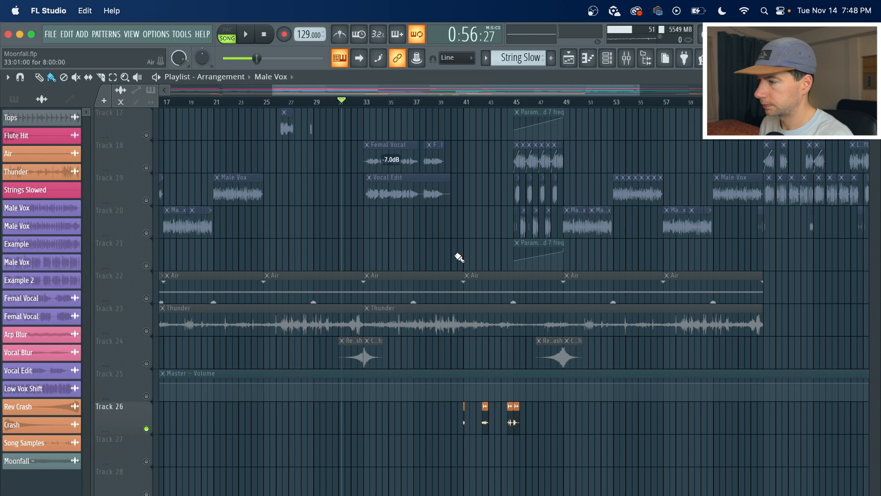
scroll(470, 104, "up", 5)
left_click(465, 106)
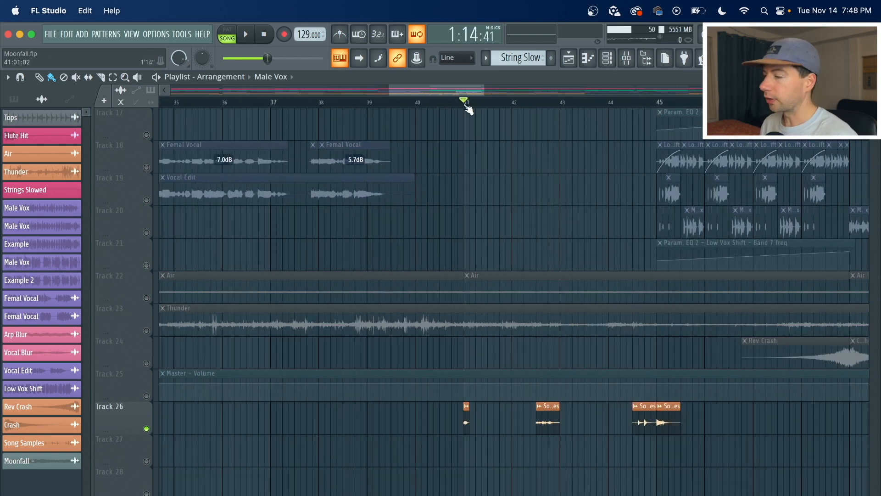
key("space")
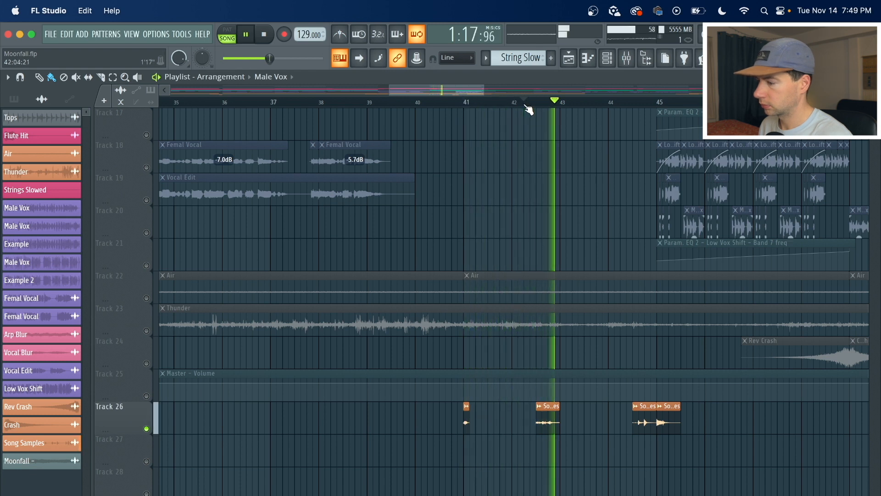
left_click(628, 105)
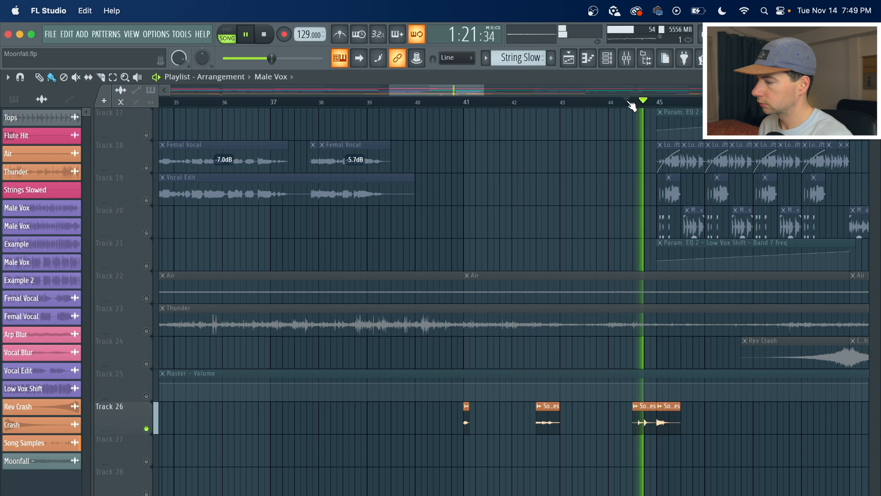
key("space")
scroll(631, 105, "down", 6)
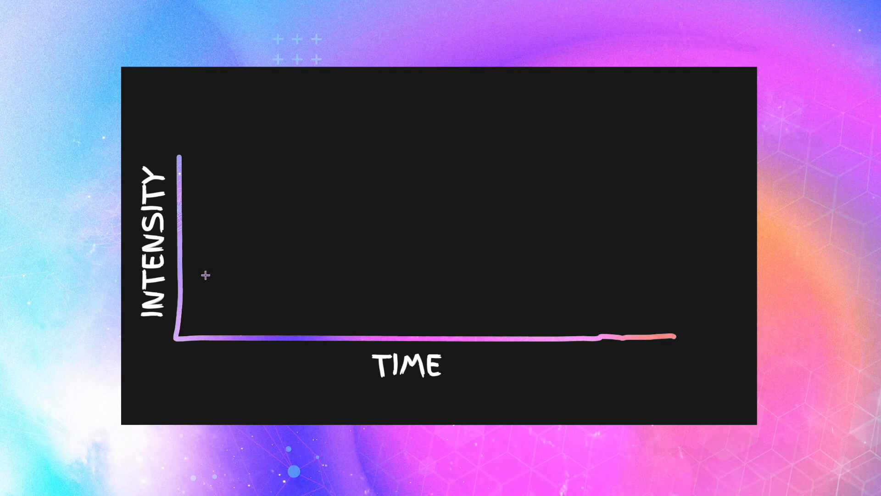
mouse_move(201, 263)
left_mouse_down()
mouse_move(271, 257)
mouse_move(276, 224)
mouse_move(301, 216)
mouse_move(353, 216)
mouse_move(377, 286)
mouse_move(448, 252)
mouse_move(472, 183)
mouse_move(496, 171)
mouse_move(537, 170)
mouse_move(586, 173)
mouse_move(596, 216)
mouse_move(688, 261)
left_mouse_up()
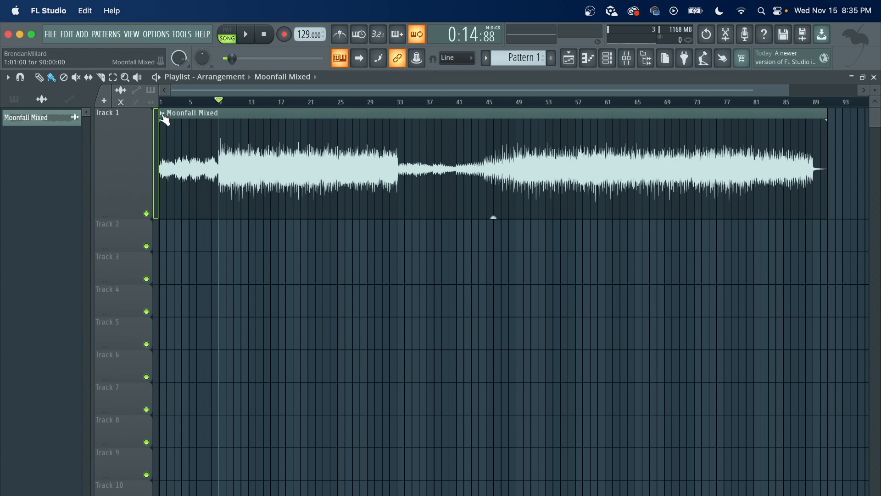
Set the Moonfall Mixed audio clip's tempo to 129 BPM and restretch all channels.
left_click(164, 118)
left_click(284, 202)
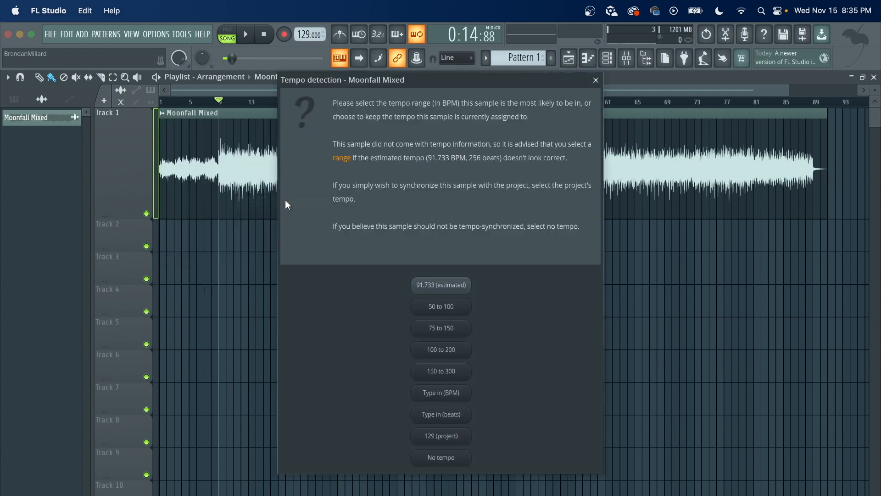
left_click(463, 393)
type("129")
key("Return")
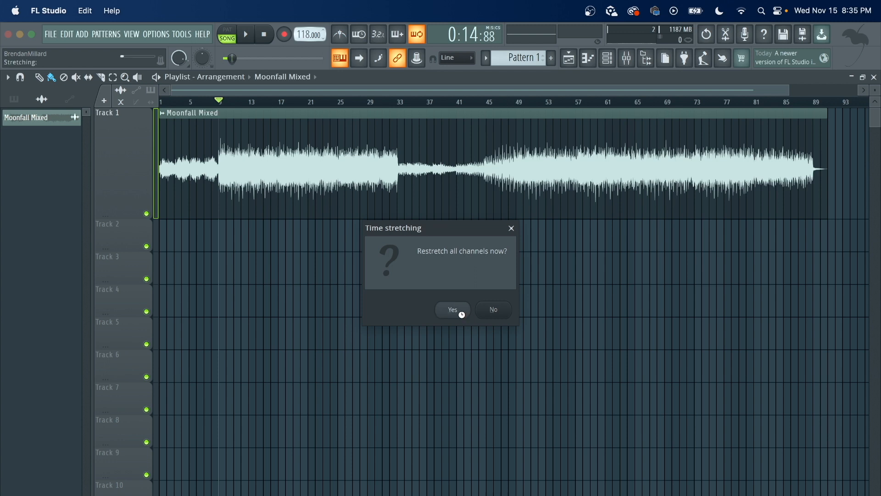
left_click(461, 313)
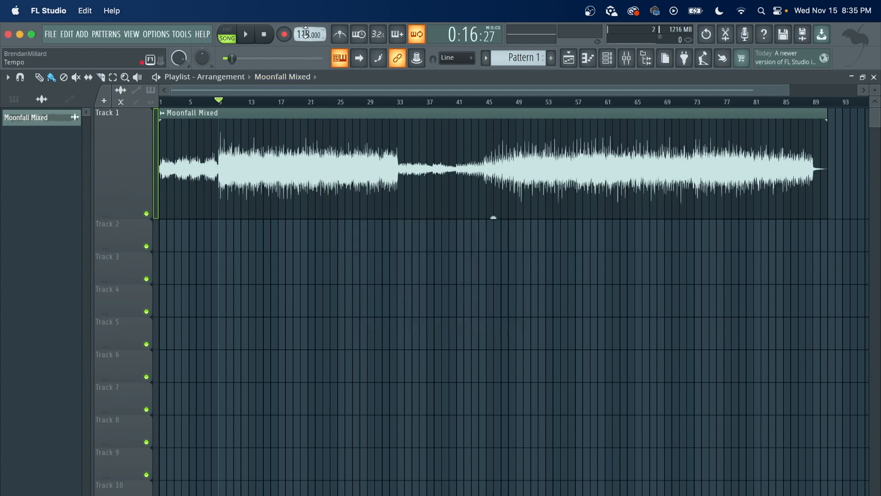
Create a Tempo automation clip from the project tempo and adjust its points.
right_click(307, 32)
left_click(352, 101)
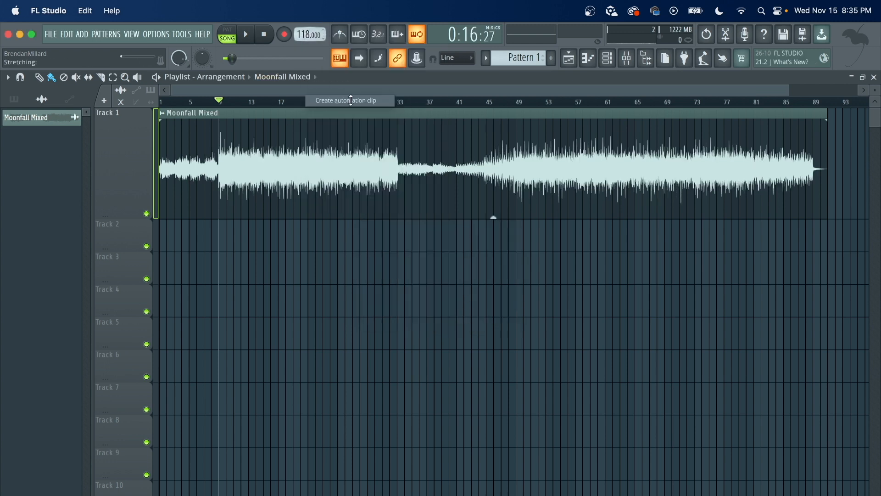
right_click(249, 243)
right_click(249, 244)
left_click(273, 432)
right_click(828, 241)
left_click(846, 441)
Open the Moonfall Mixed clip's settings and set its time stretching mode to Resample.
left_click(162, 113)
double_click(442, 180)
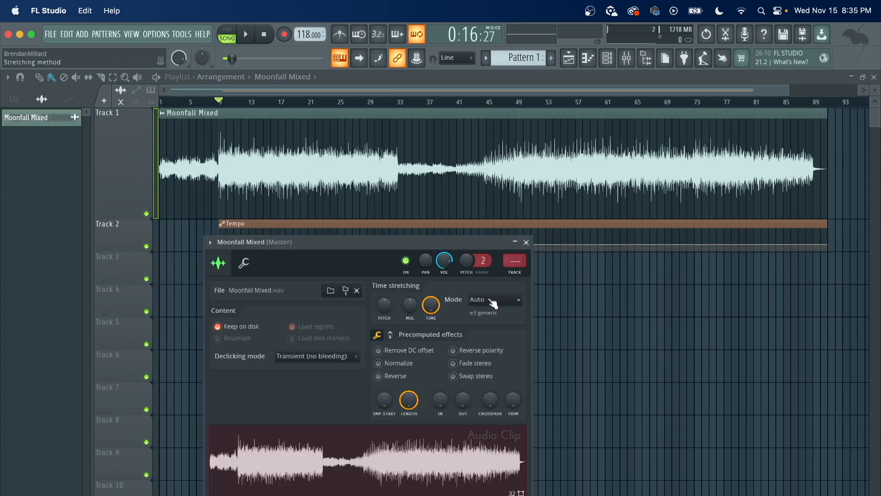
left_click(493, 300)
left_click(491, 319)
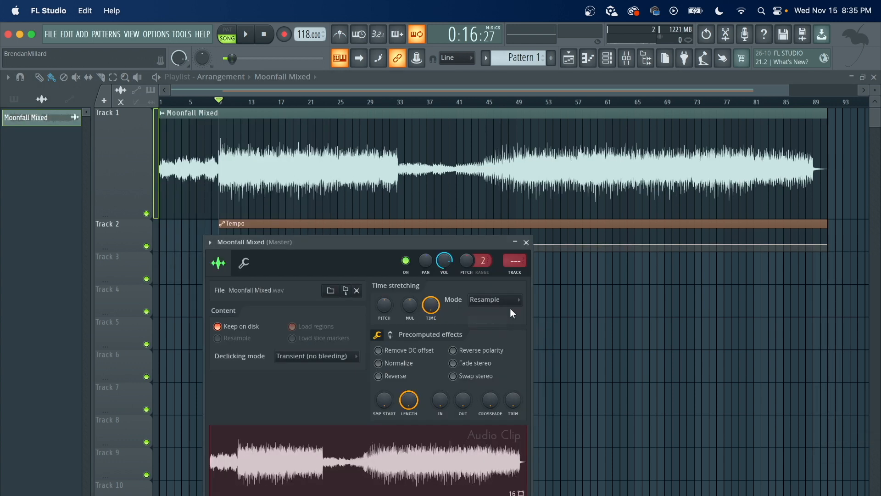
Play the song and drag the Tempo automation point at bar 13 down to slow the tempo.
right_click(575, 292)
left_click(250, 37)
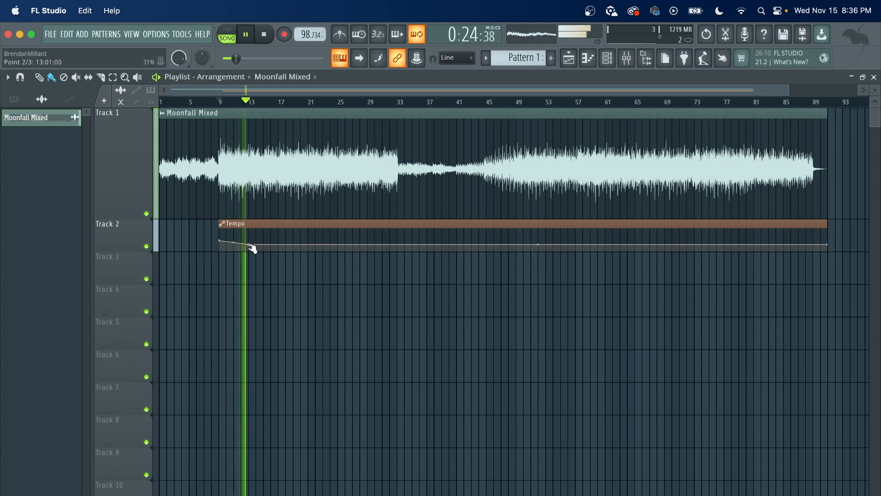
left_click_drag(249, 243, 254, 267)
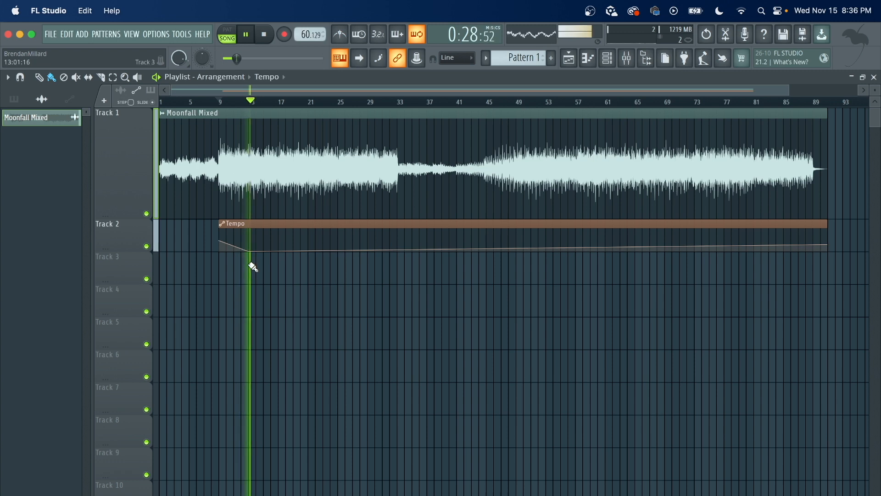